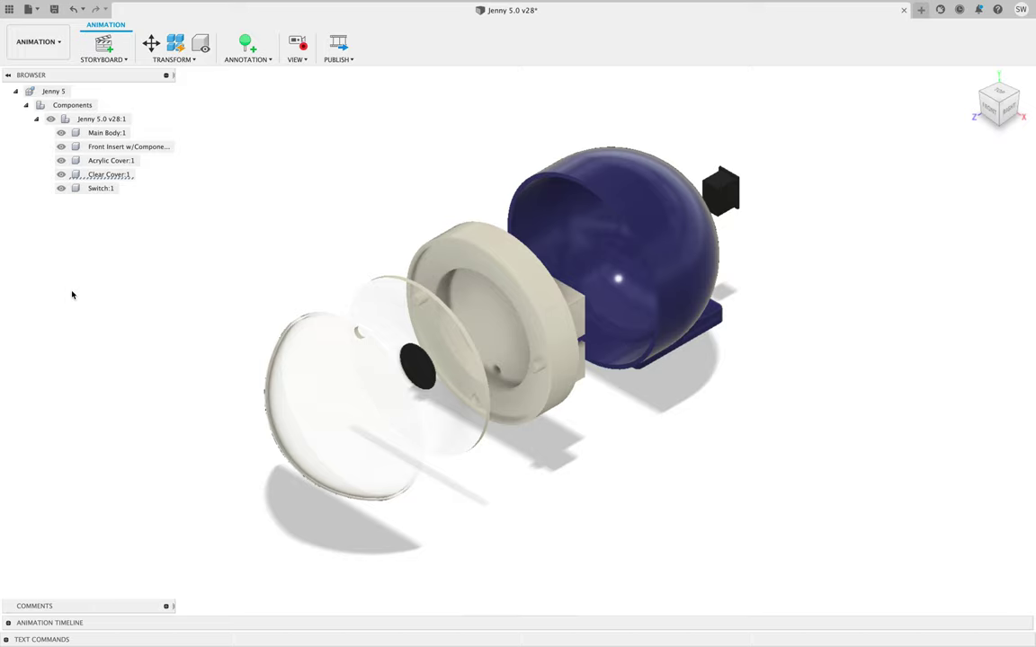
# Step: Create a new drawing from the animation's Storyboard1 using ISO standard, millimetres and an A4 (210mm x 297mm) sheet
pyautogui.click(46, 56)
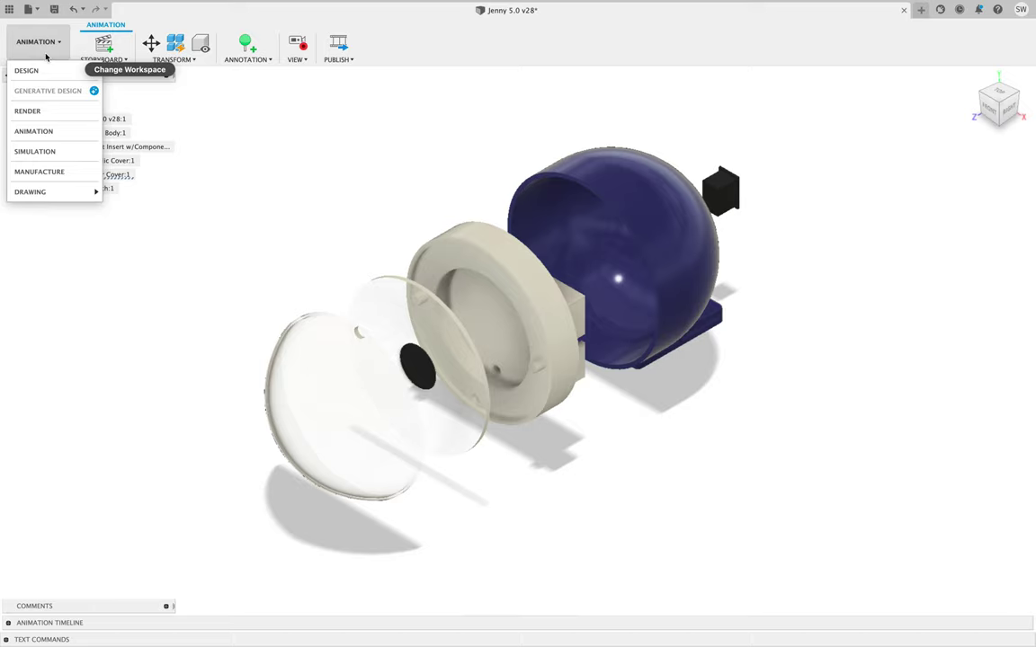
pyautogui.moveTo(72, 191)
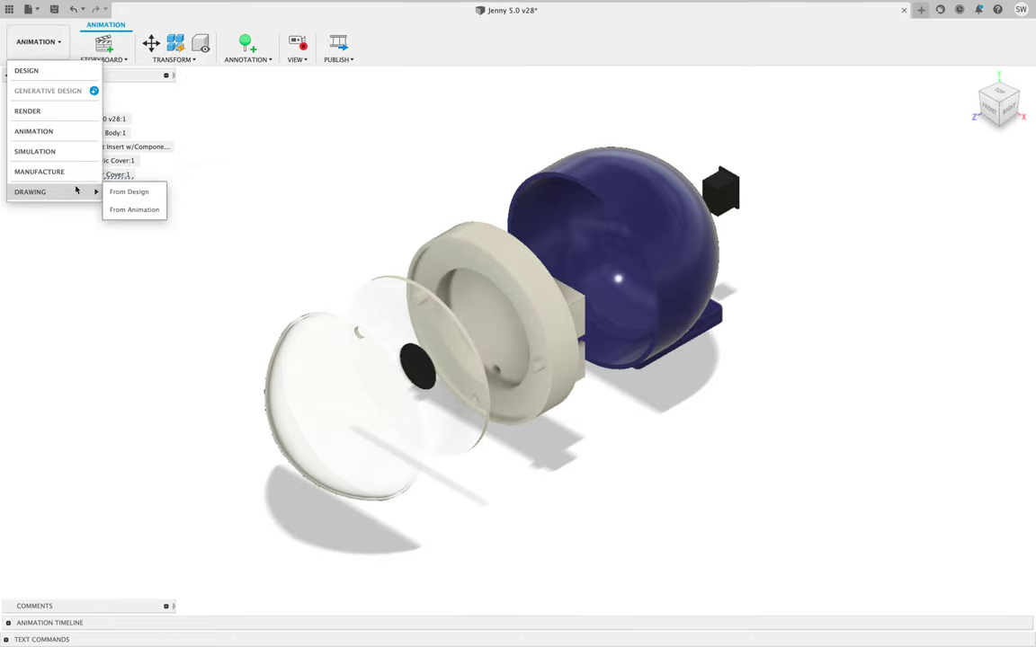
pyautogui.click(149, 211)
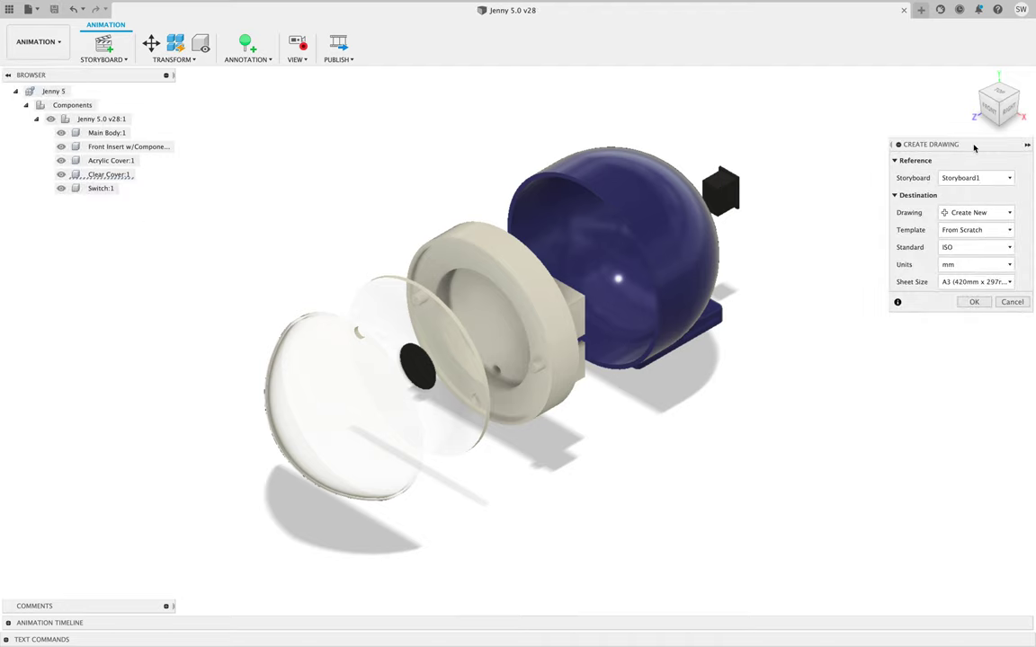
pyautogui.moveTo(974, 147)
pyautogui.mouseDown()
pyautogui.moveTo(850, 199)
pyautogui.moveTo(890, 201)
pyautogui.mouseUp()
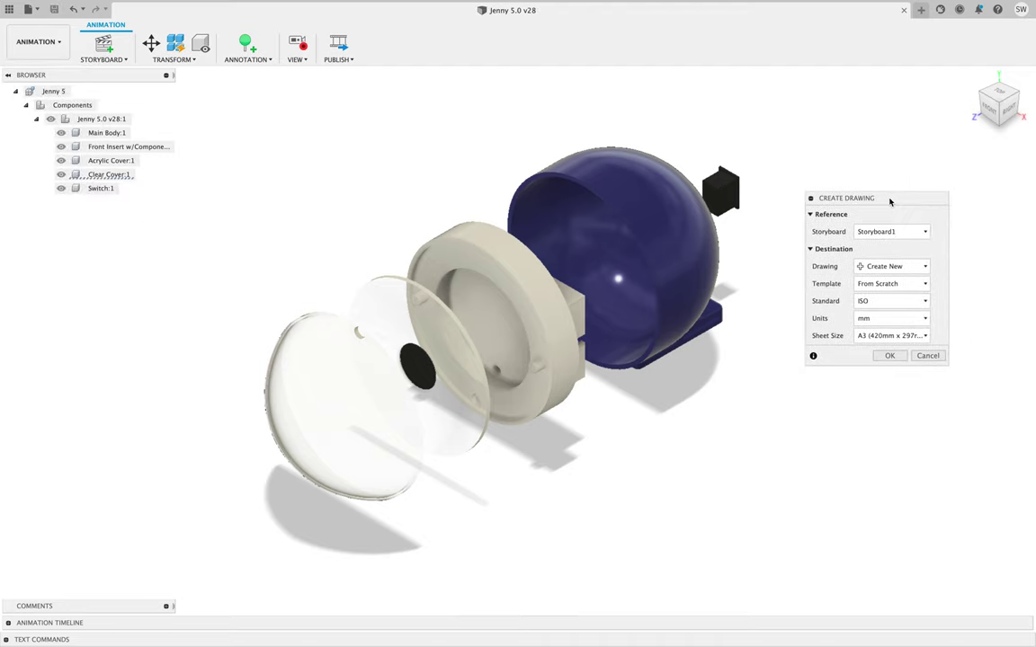
pyautogui.click(881, 338)
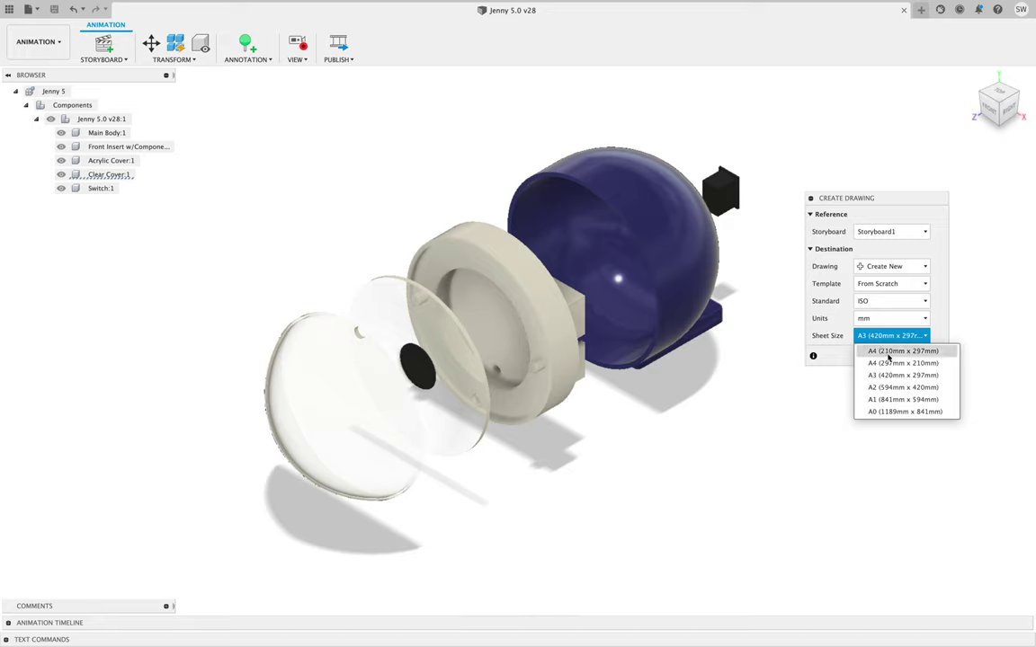
pyautogui.click(886, 352)
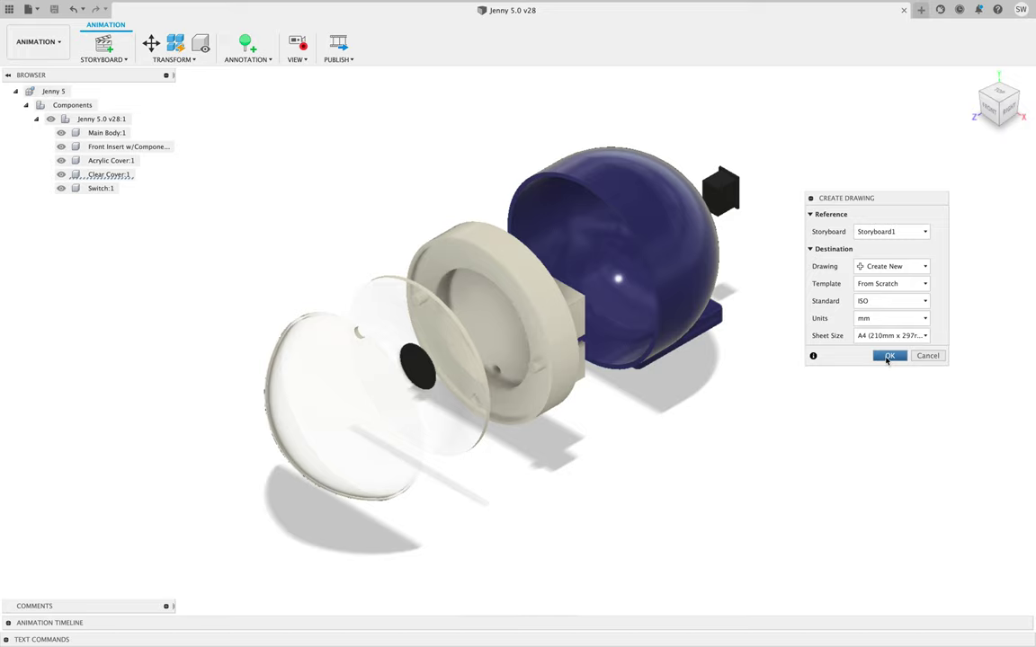
pyautogui.click(887, 357)
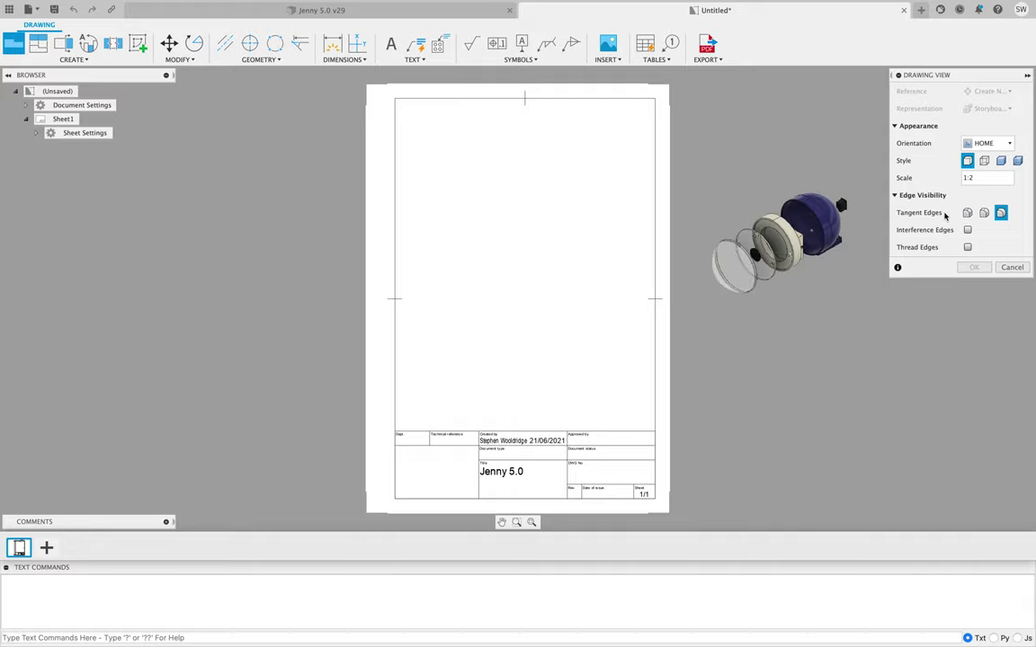
# Step: Place the exploded base view centrally in the upper part of the sheet at 1:2 scale, with HOME orientation
pyautogui.click(1022, 180)
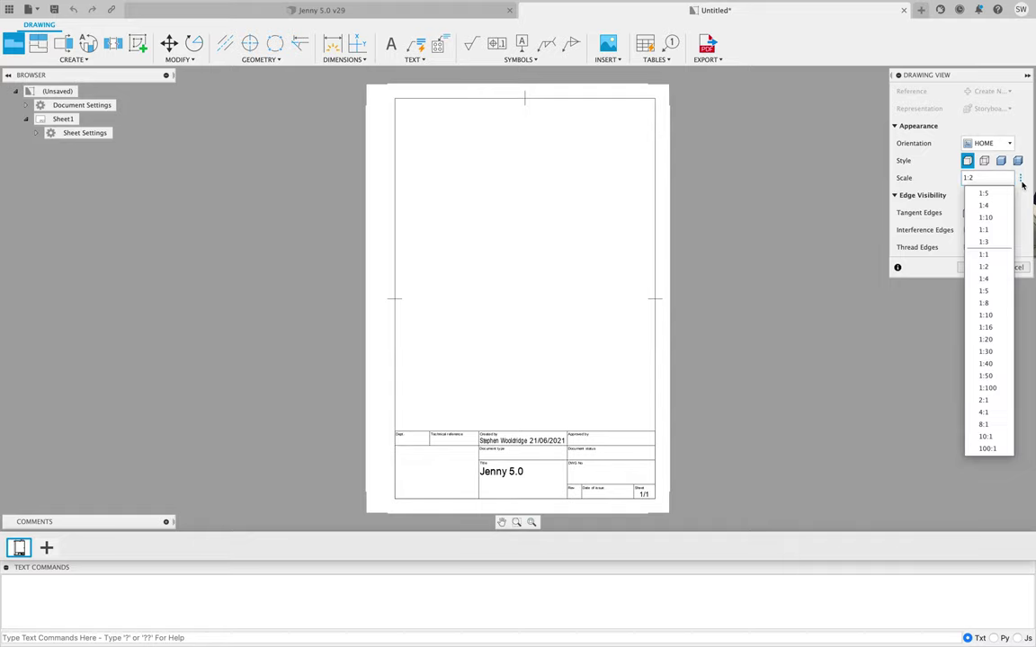
pyautogui.click(989, 240)
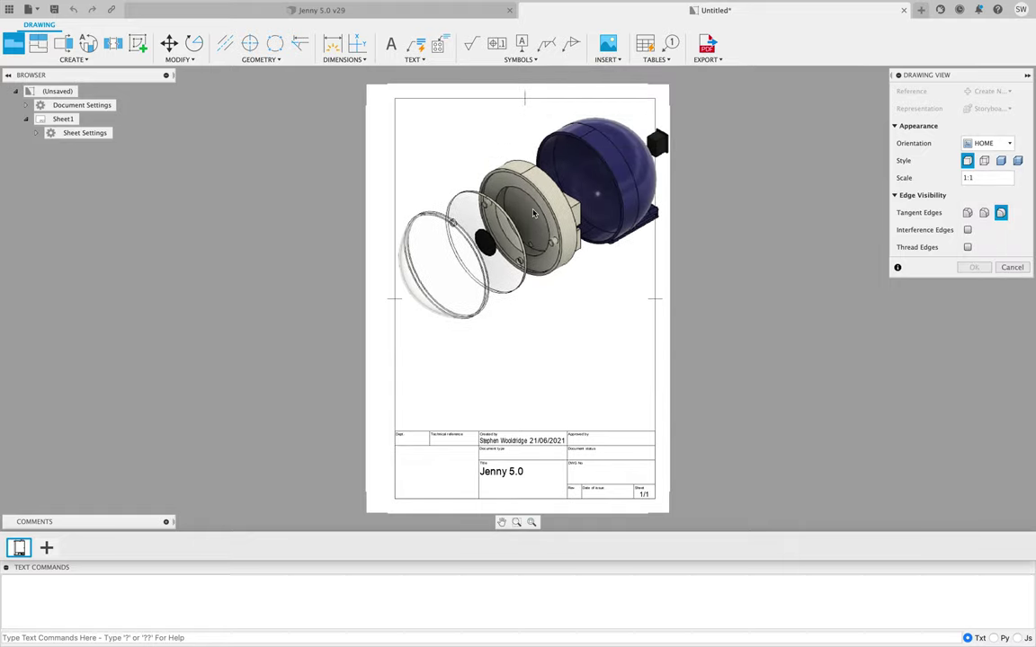
pyautogui.click(1022, 179)
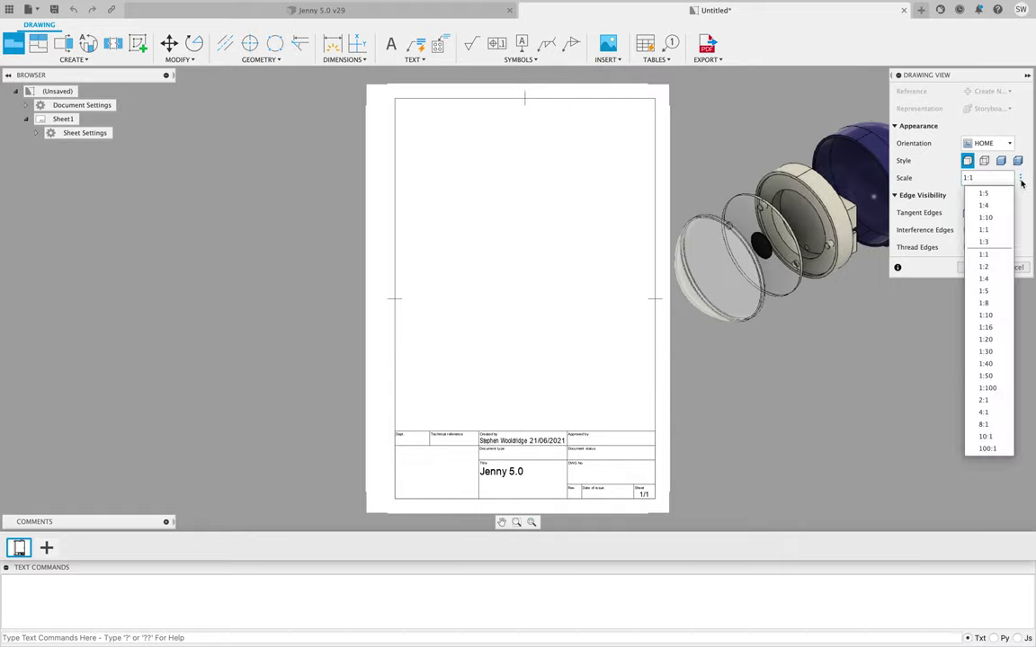
pyautogui.click(984, 266)
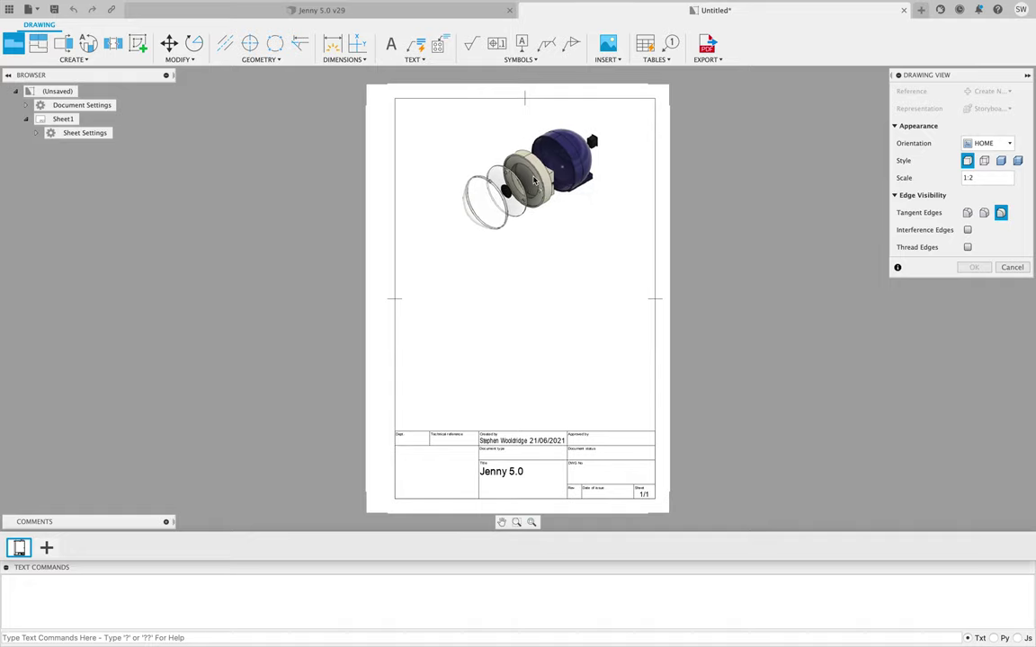
pyautogui.click(534, 181)
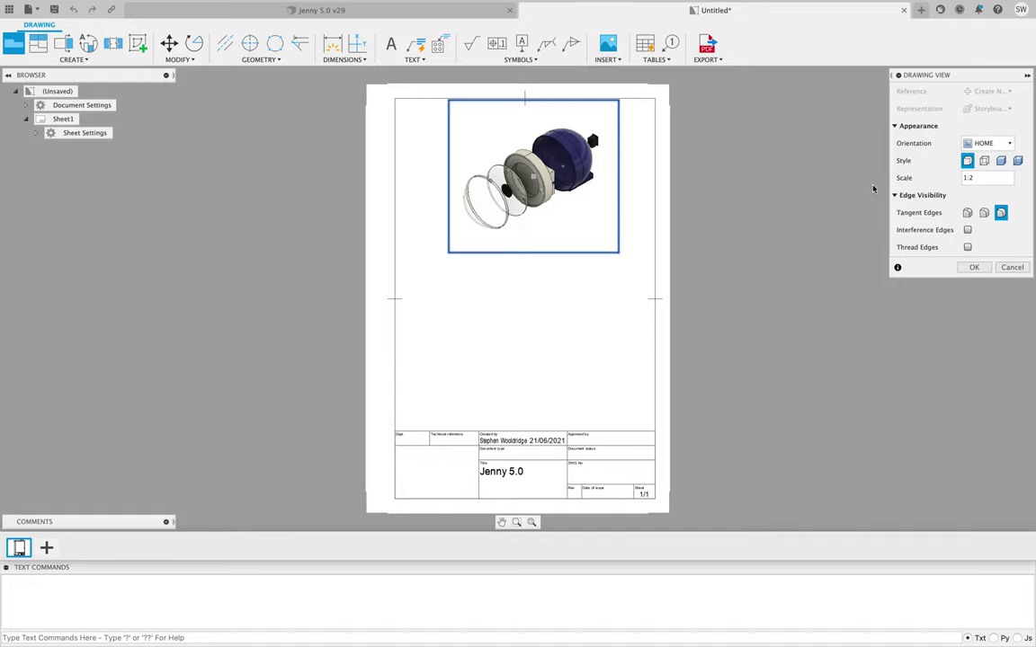
pyautogui.moveTo(970, 79); pyautogui.dragTo(867, 117)
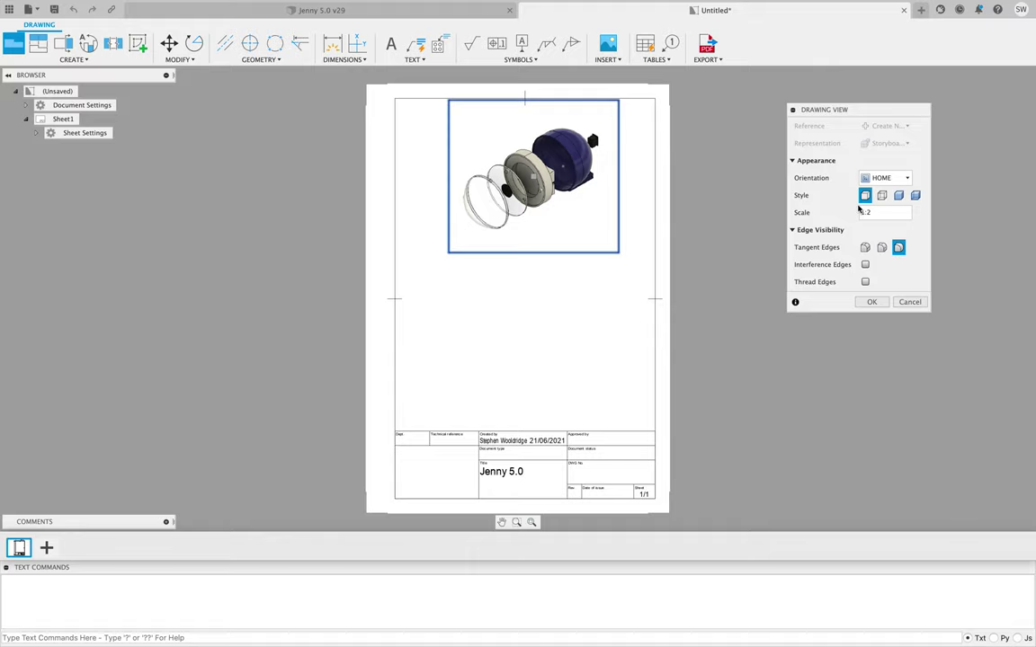
pyautogui.click(868, 302)
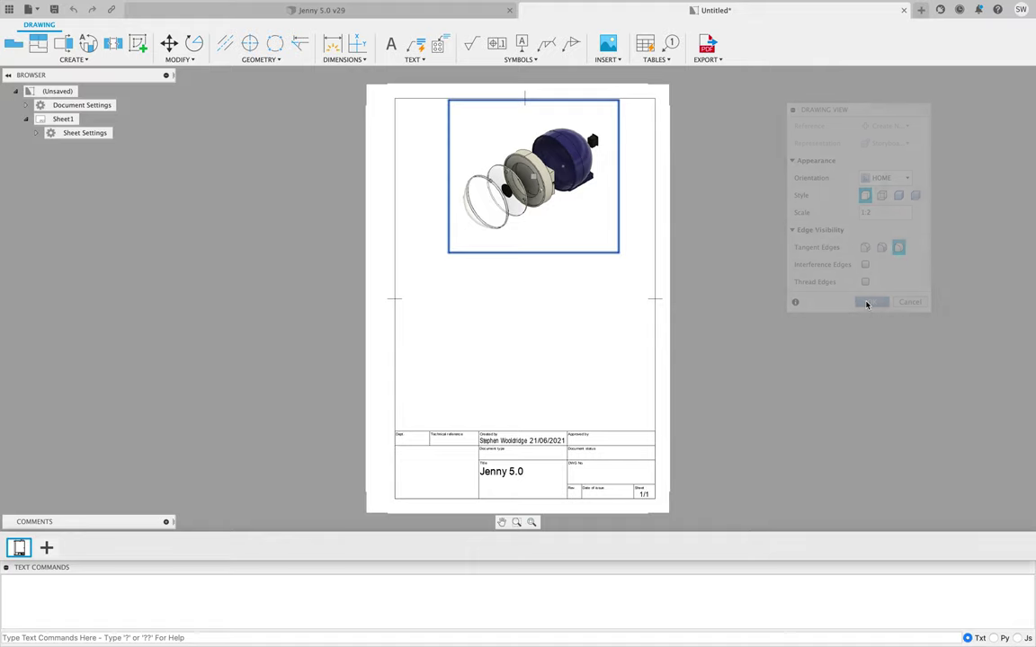
# Step: Shift the exploded view slightly so that it sits centred between the sheet's side borders
pyautogui.click(544, 179)
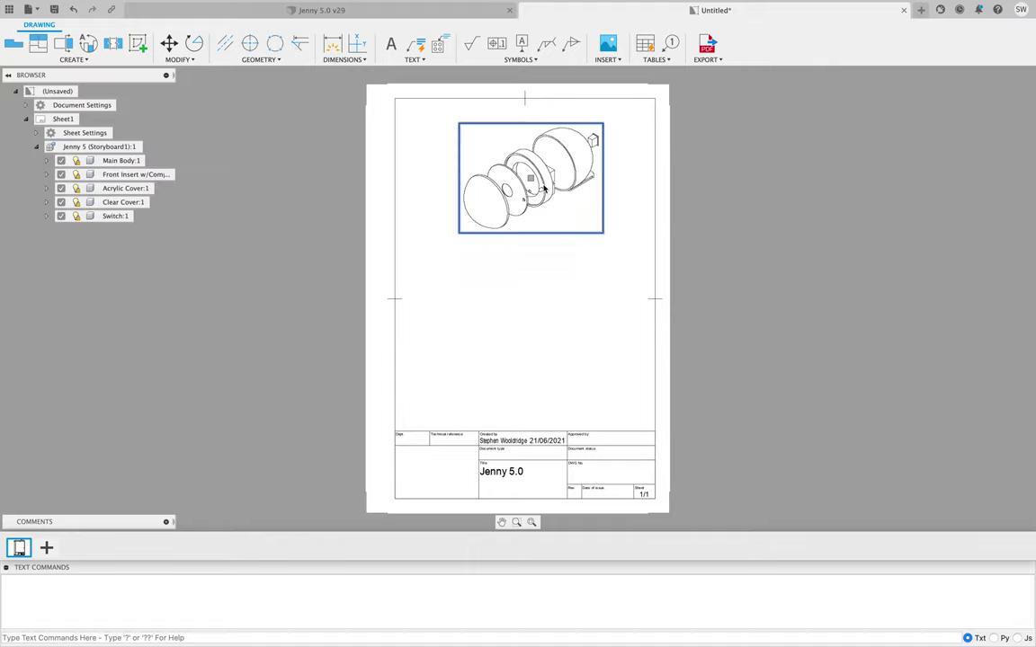
pyautogui.moveTo(540, 180); pyautogui.dragTo(524, 183)
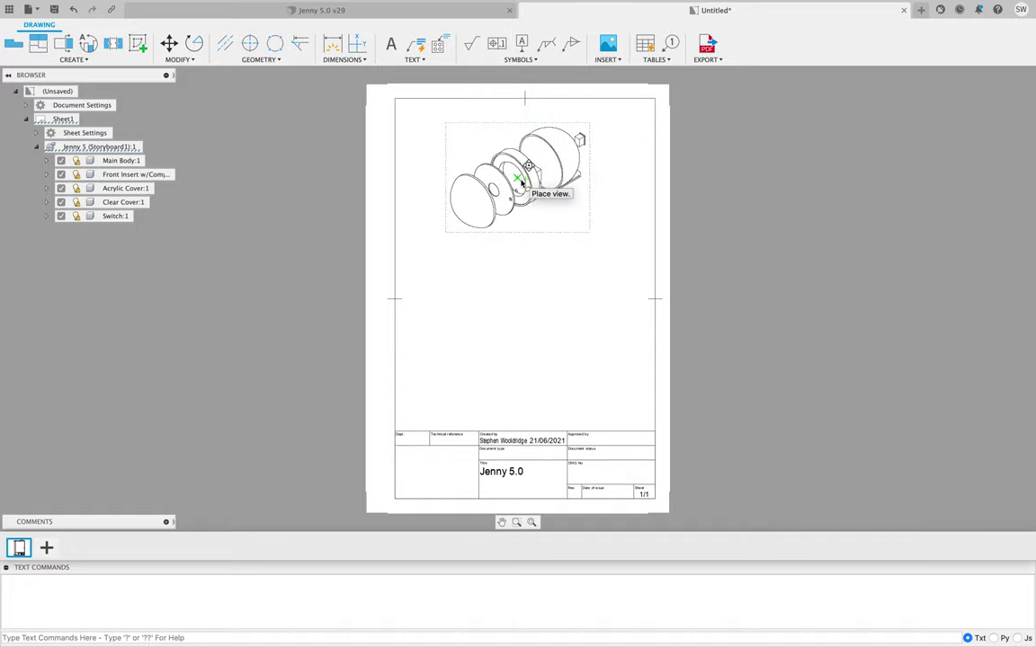
pyautogui.click(524, 183)
pyautogui.click(532, 252)
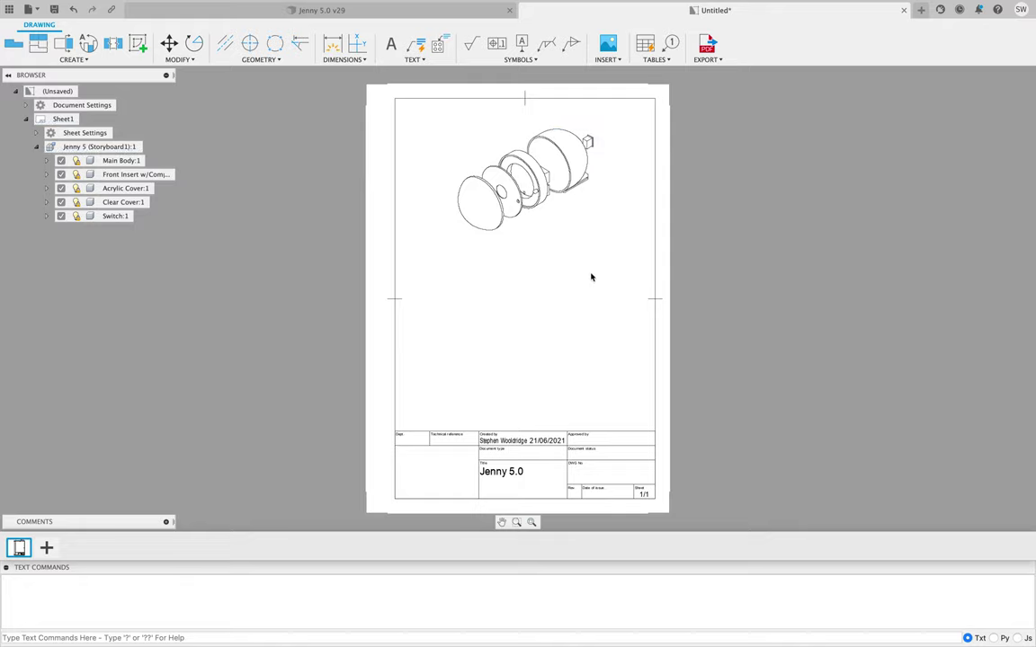
# Step: Insert an automatic first-level parts list with balloons for the exploded view, placed directly above the title block
pyautogui.rightClick(124, 162)
pyautogui.press('Escape')
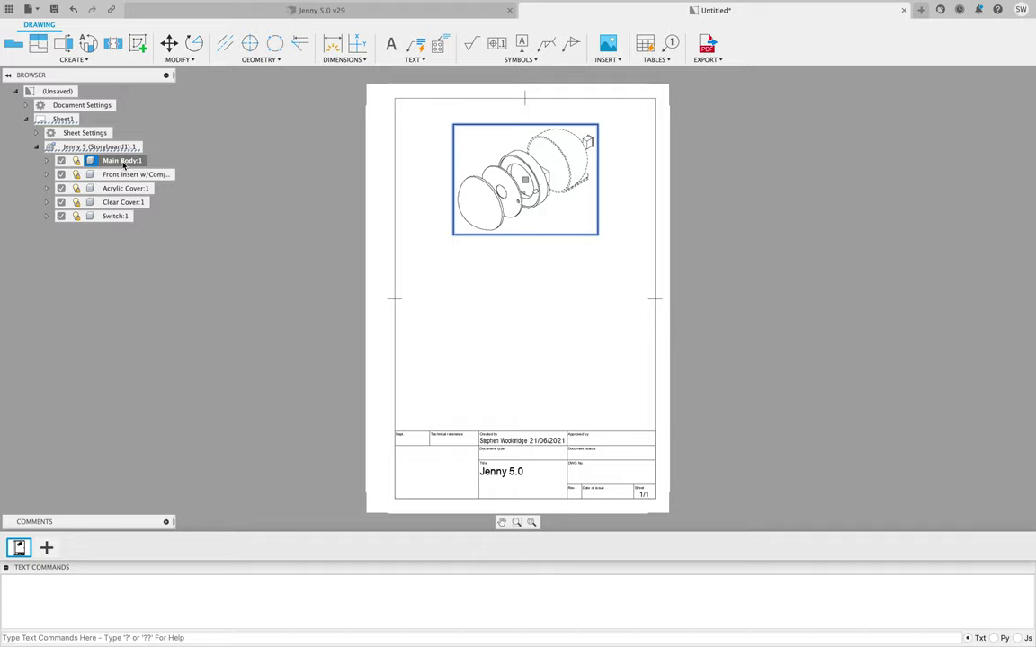
pyautogui.click(123, 165)
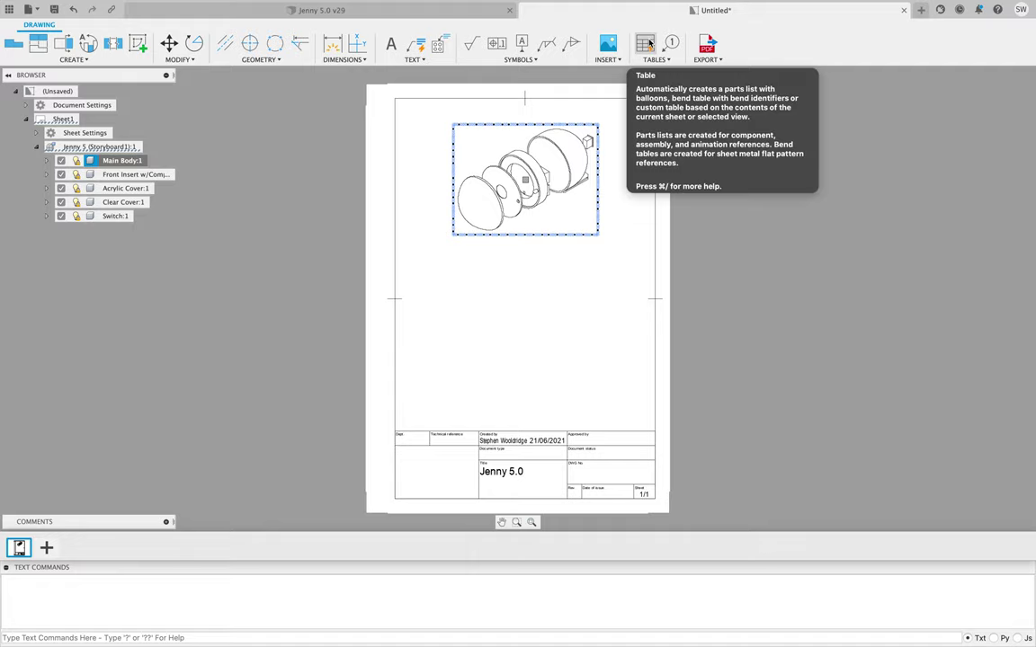
pyautogui.click(649, 43)
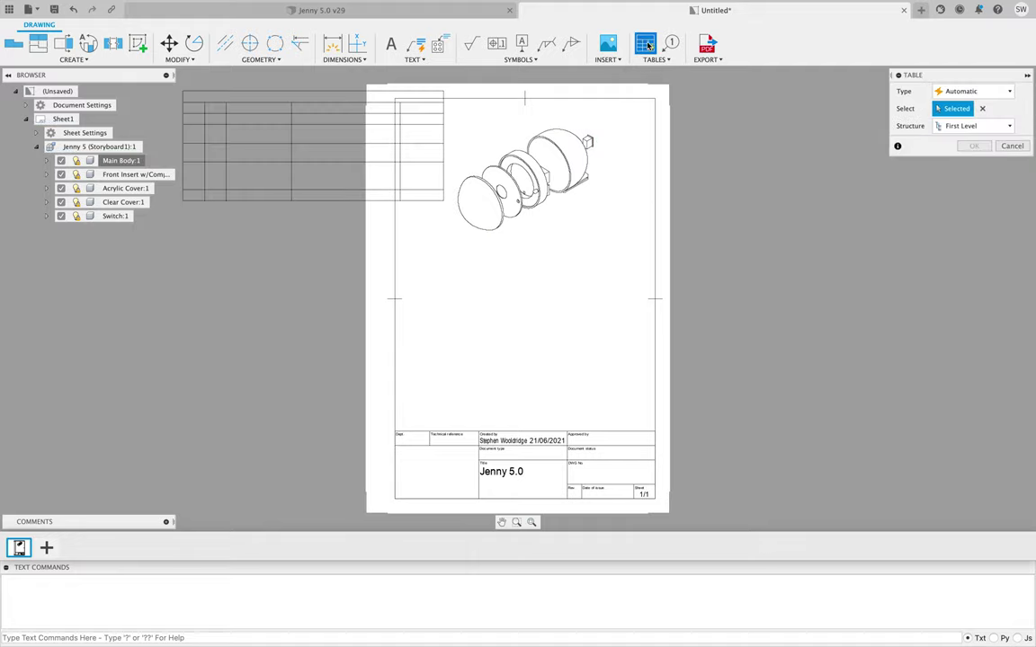
pyautogui.click(654, 437)
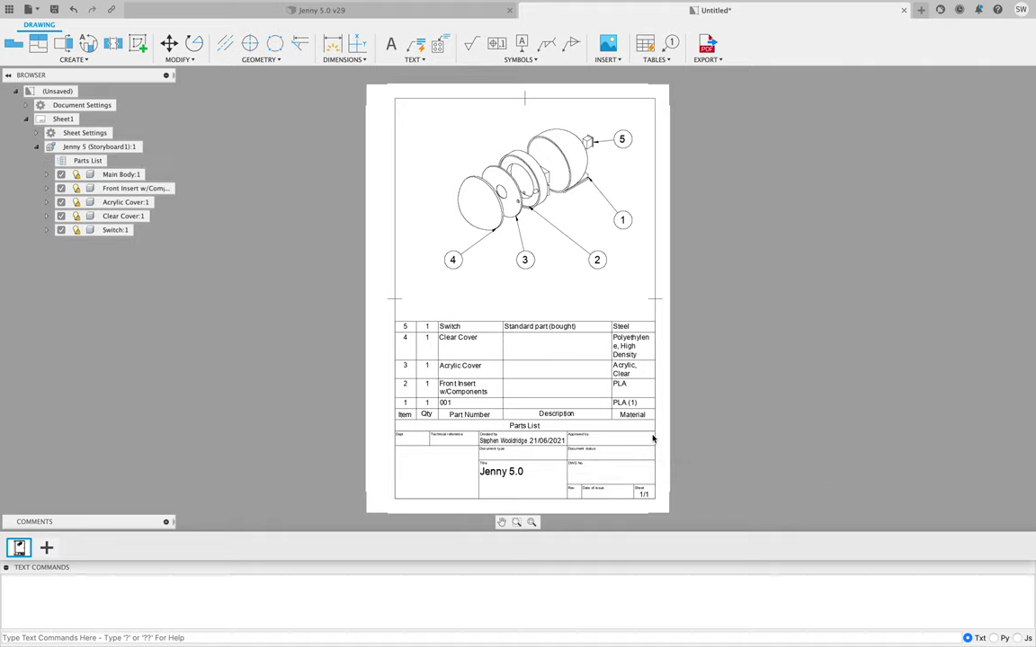
# Step: Set the parts list's table direction to Down and replace the Part Number column with Part Name
pyautogui.doubleClick(614, 357)
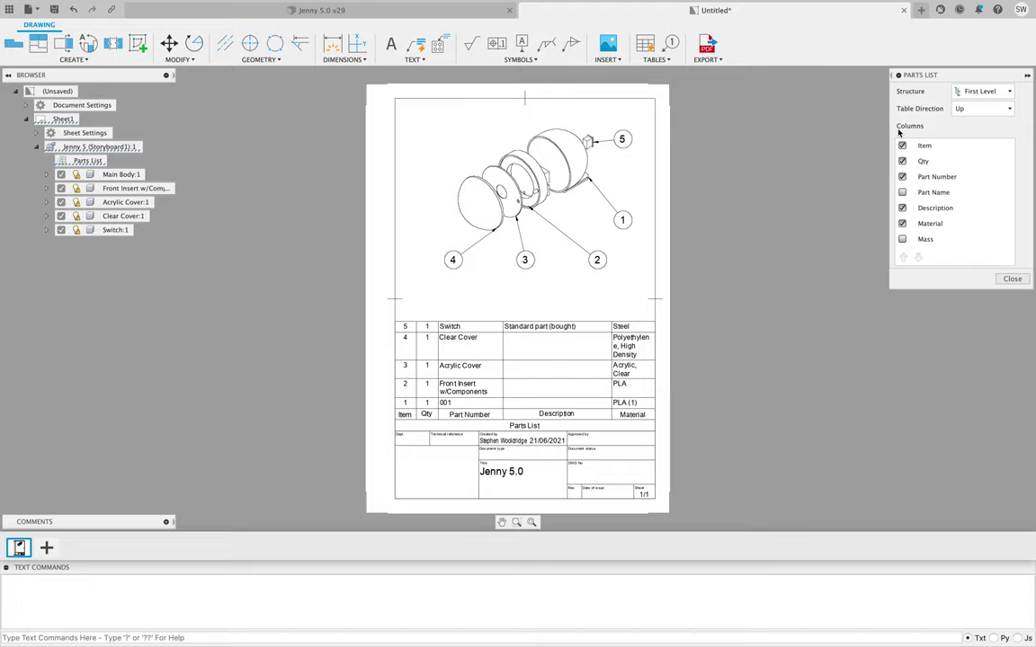
pyautogui.click(958, 111)
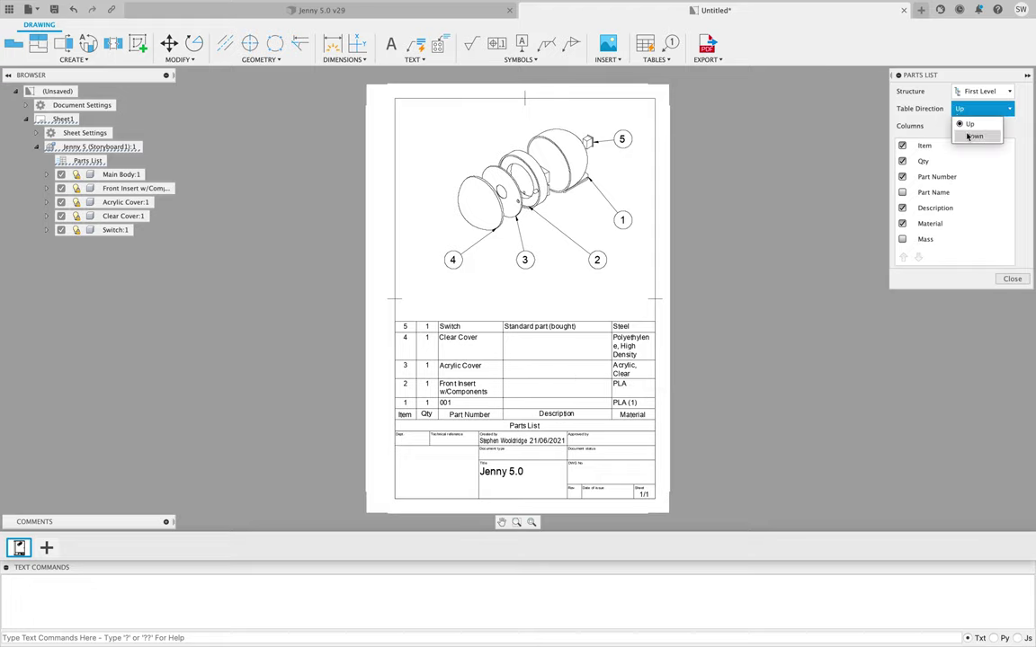
pyautogui.click(973, 136)
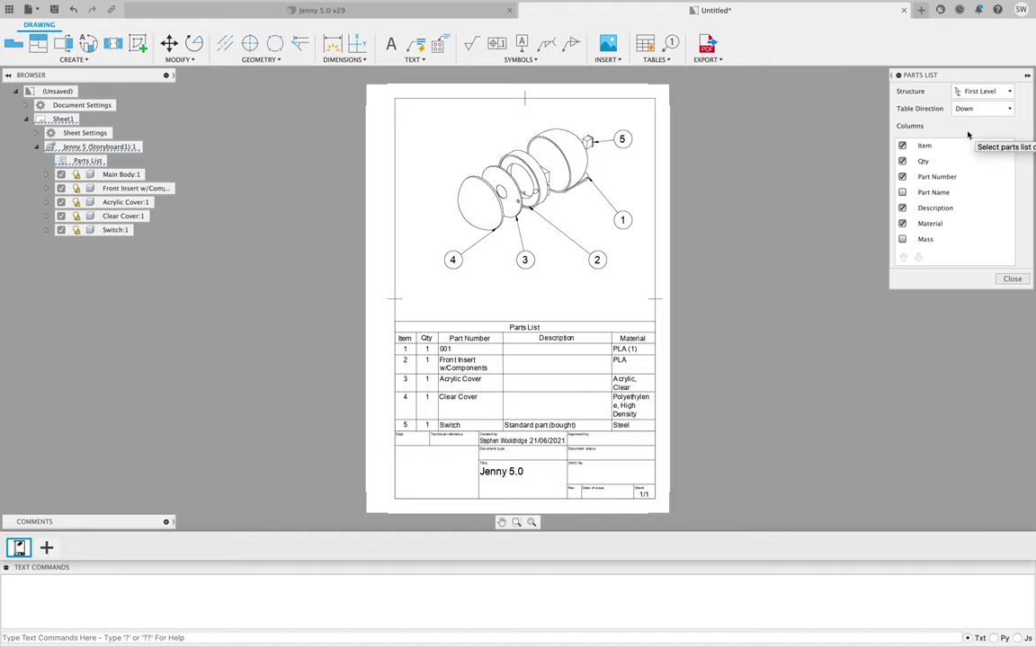
pyautogui.click(903, 177)
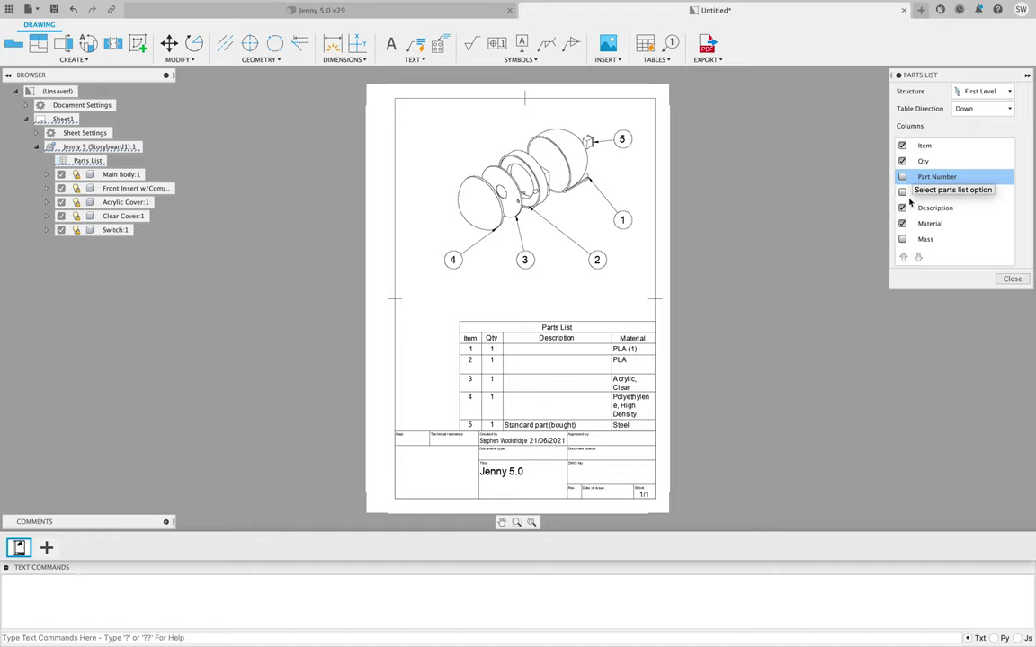
pyautogui.click(903, 193)
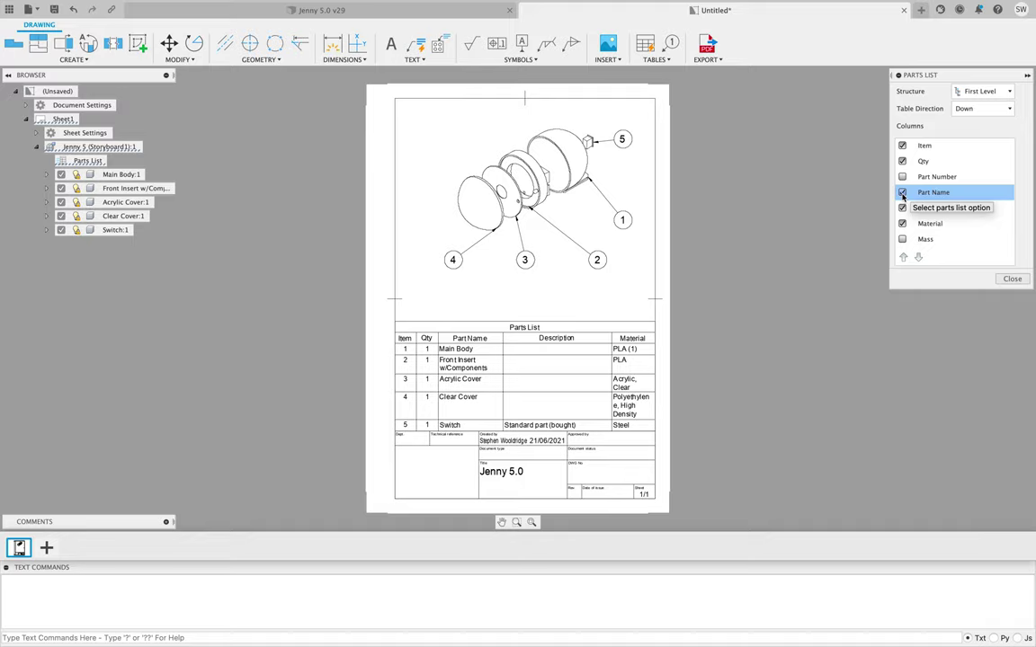
pyautogui.click(1012, 280)
# Step: Widen the parts list's Material column at the Description column's expense and align the table with the title block
pyautogui.scroll(5, 644, 364)
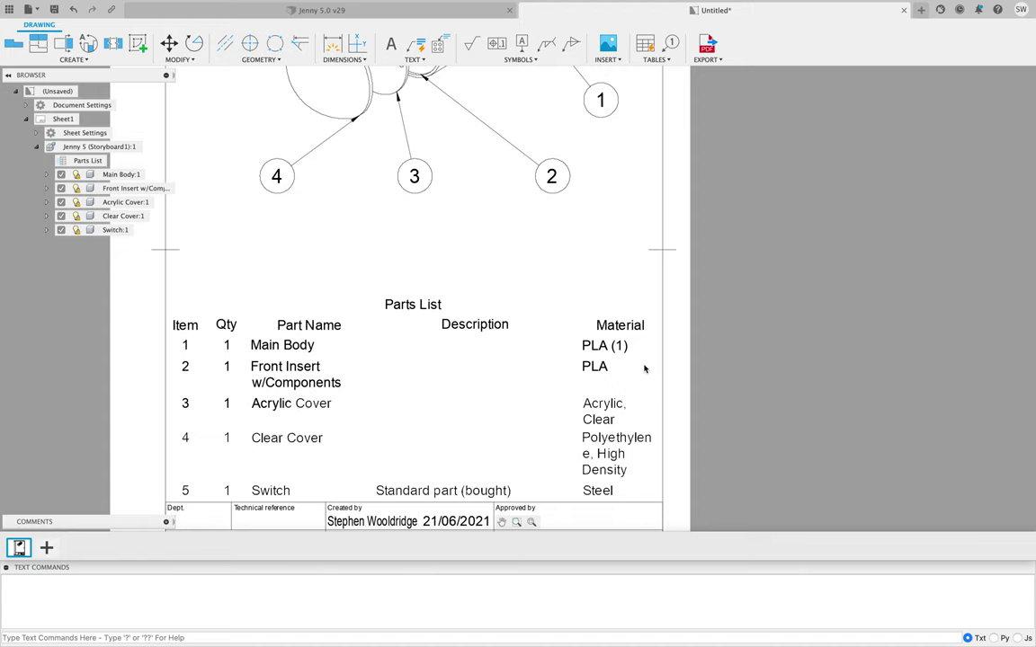
pyautogui.scroll(-3, 744, 296)
pyautogui.scroll(3, 623, 268)
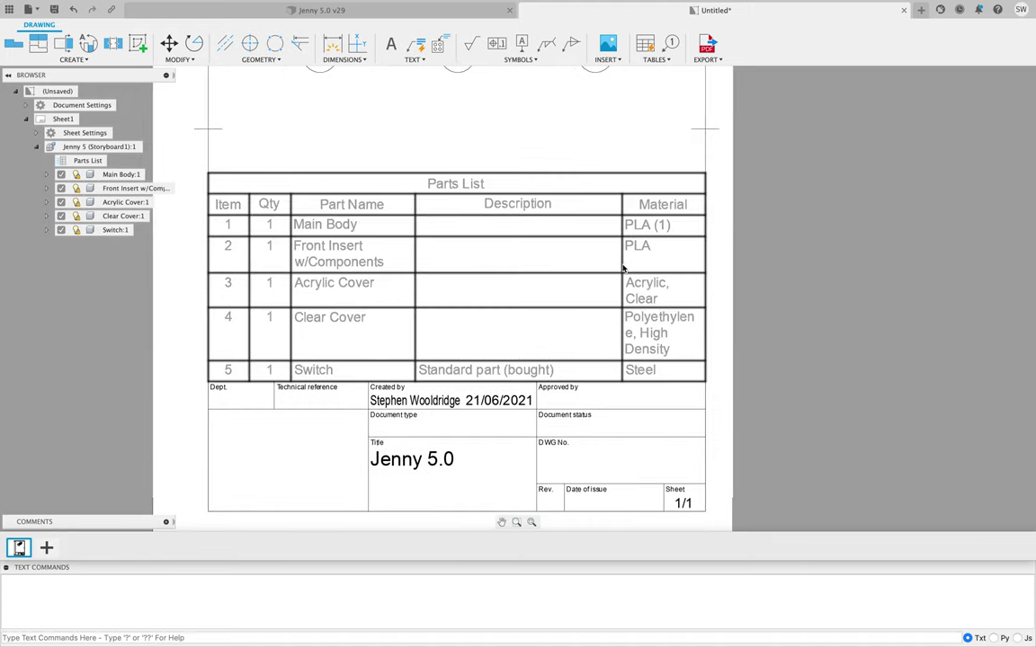
pyautogui.click(559, 241)
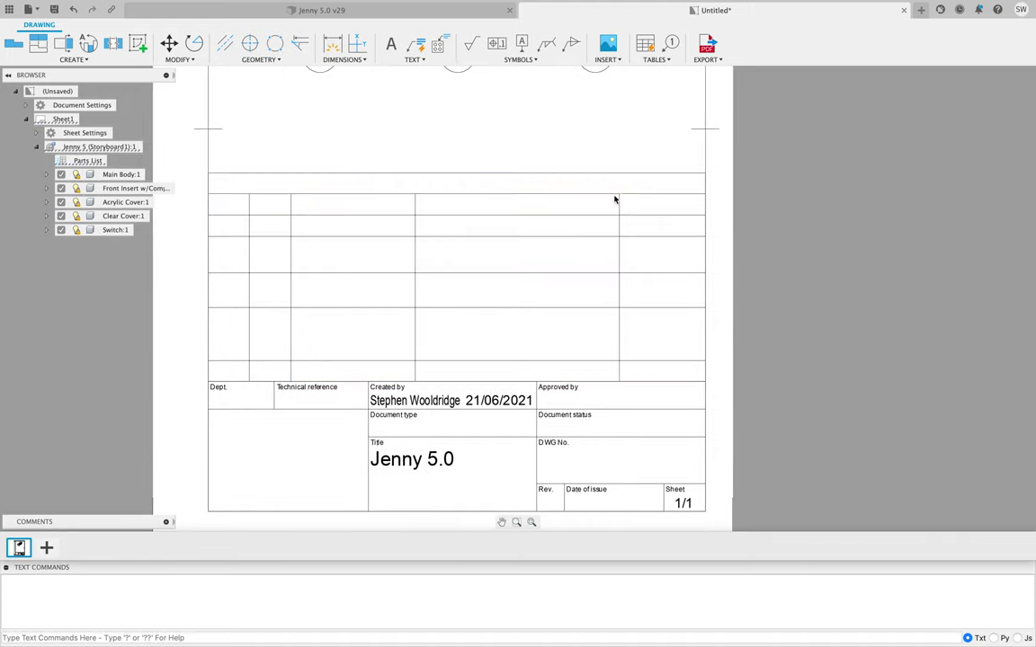
pyautogui.moveTo(617, 200); pyautogui.dragTo(590, 226)
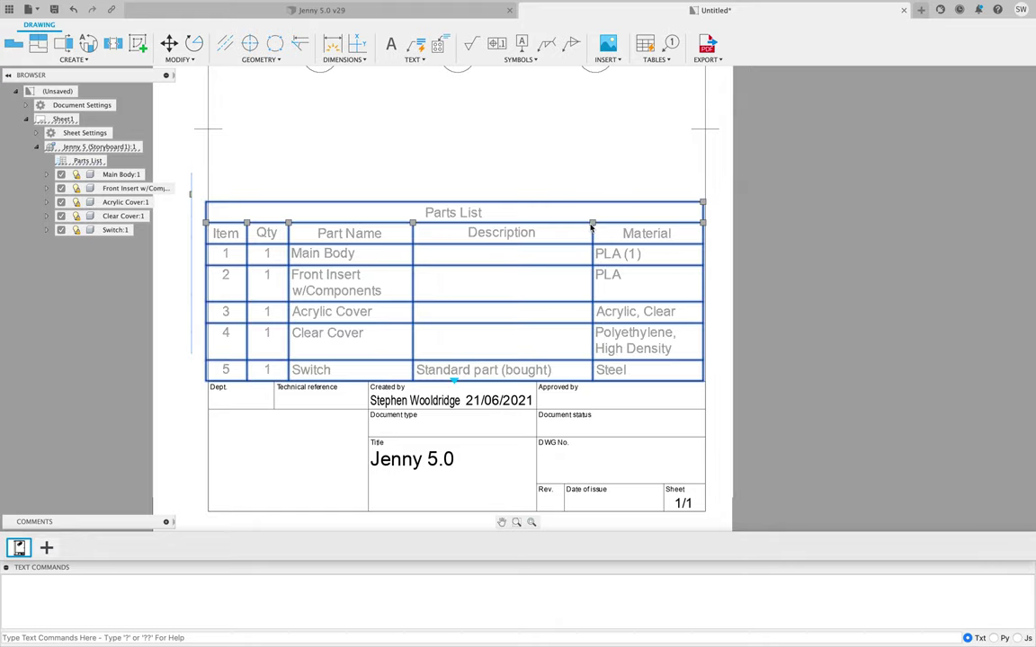
pyautogui.click(447, 208)
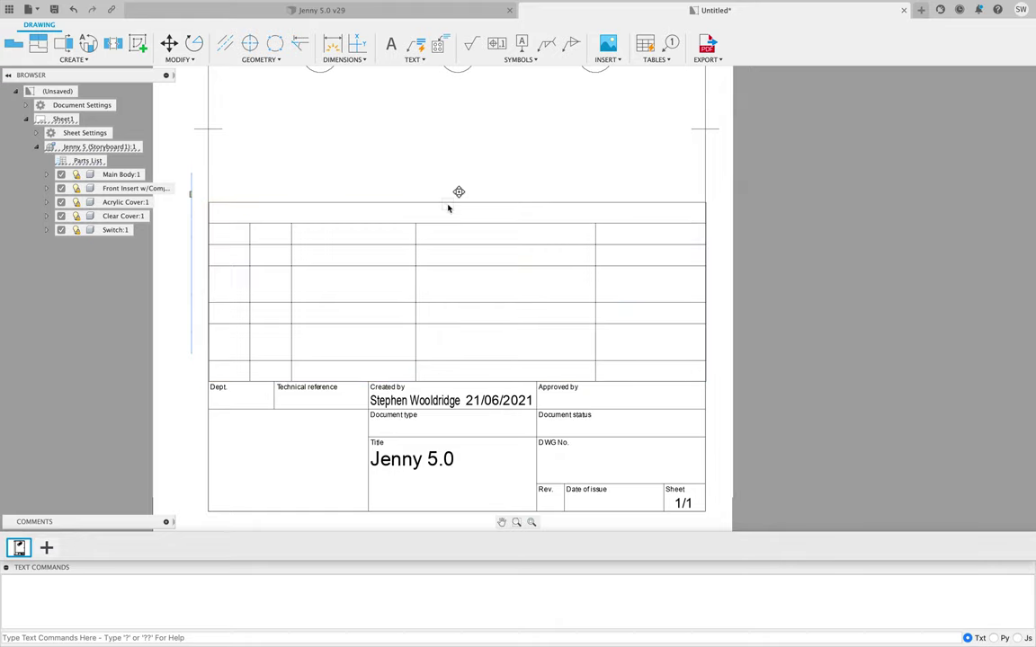
pyautogui.click(452, 194)
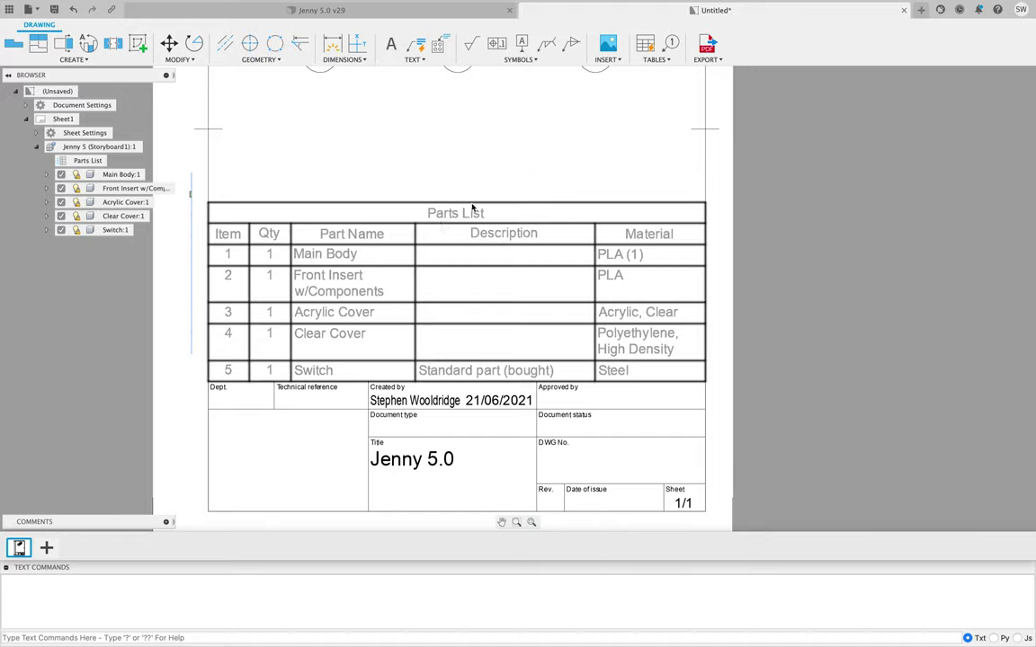
# Step: Open the title block for editing and replace the full name under Created by with the author's capitalised initials
pyautogui.scroll(-5, 387, 193)
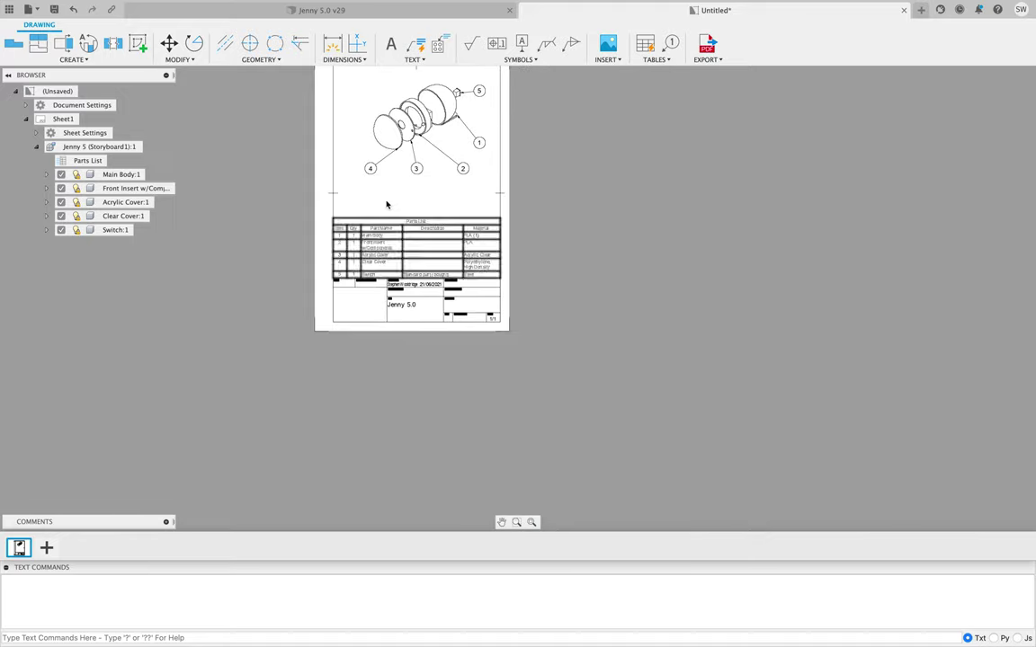
pyautogui.scroll(3, 383, 187)
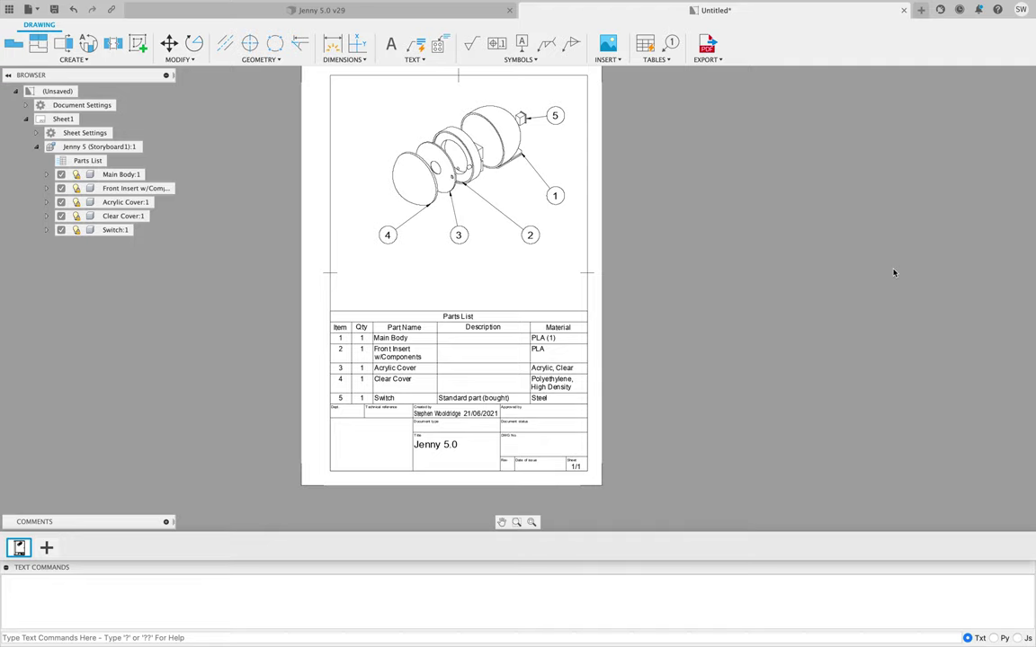
pyautogui.scroll(5, 428, 425)
pyautogui.doubleClick(457, 405)
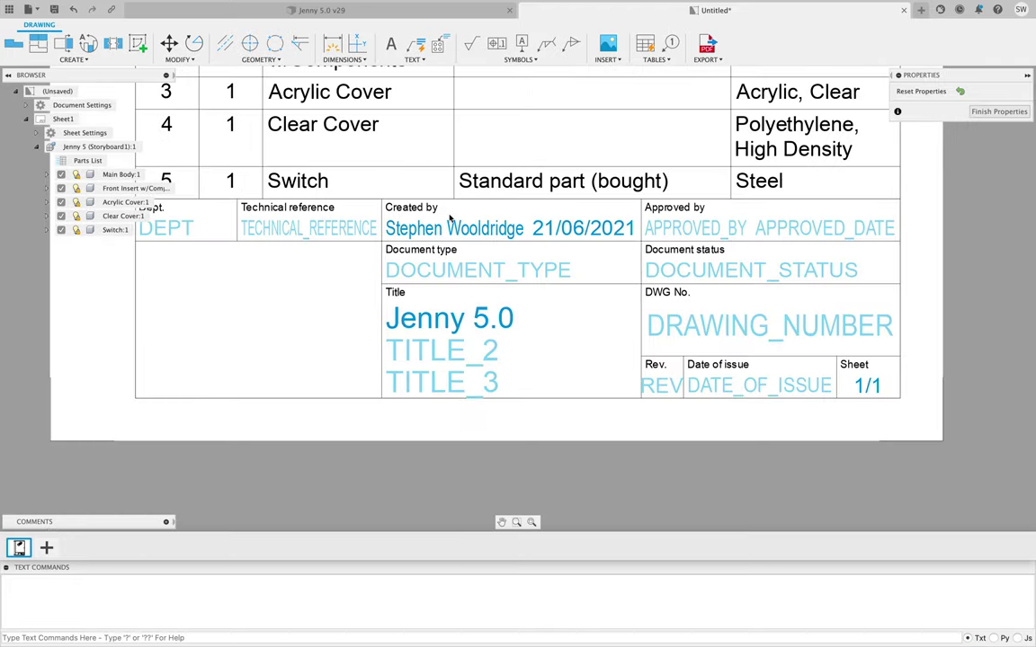
pyautogui.doubleClick(504, 229)
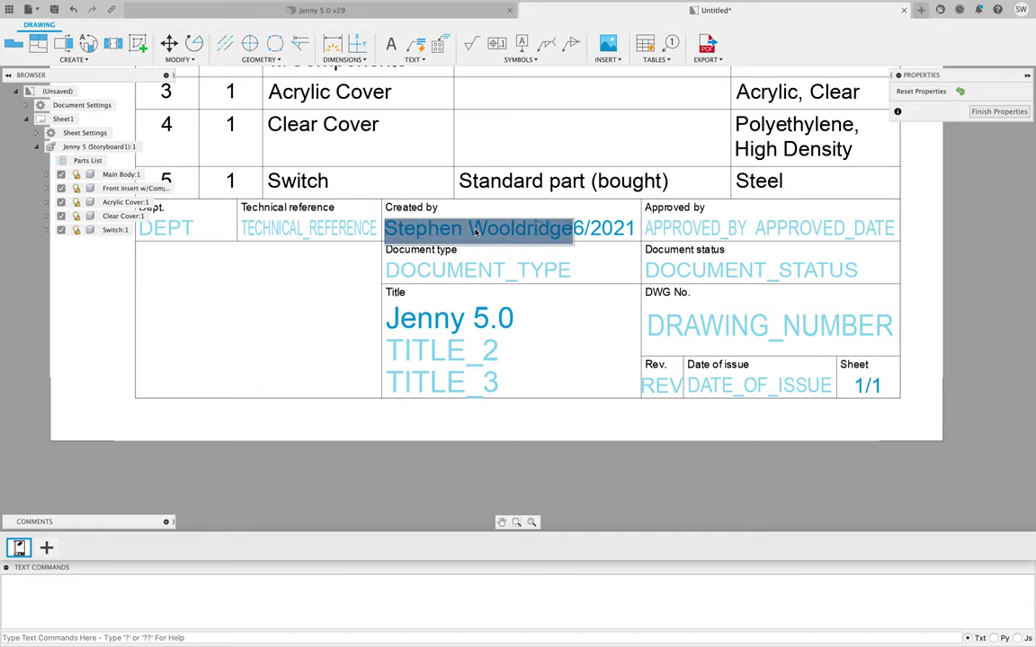
pyautogui.write('sw')
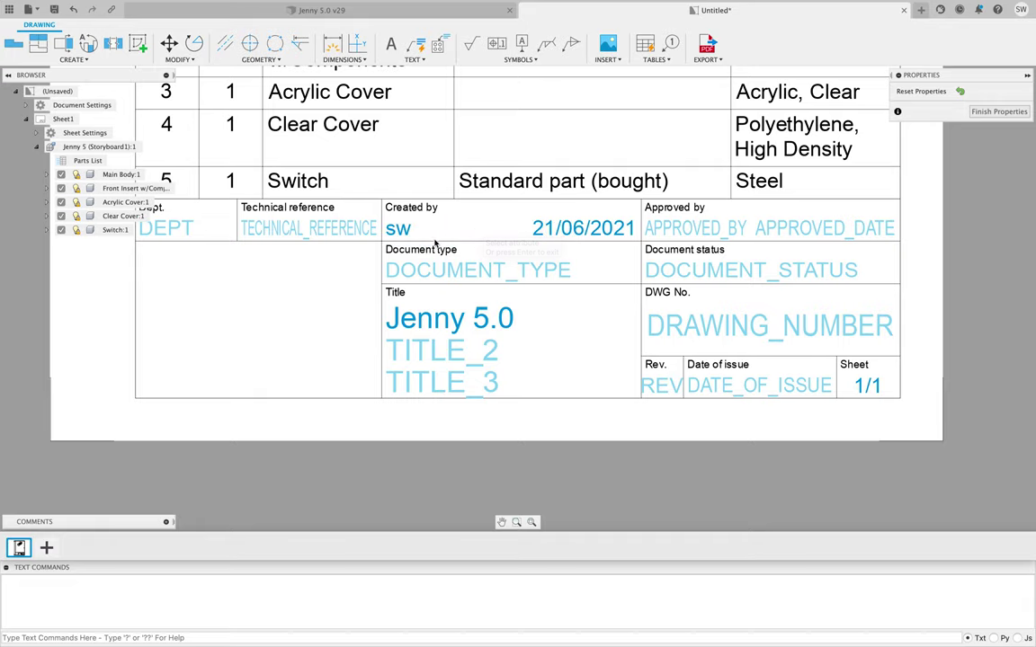
pyautogui.moveTo(384, 229); pyautogui.dragTo(404, 230)
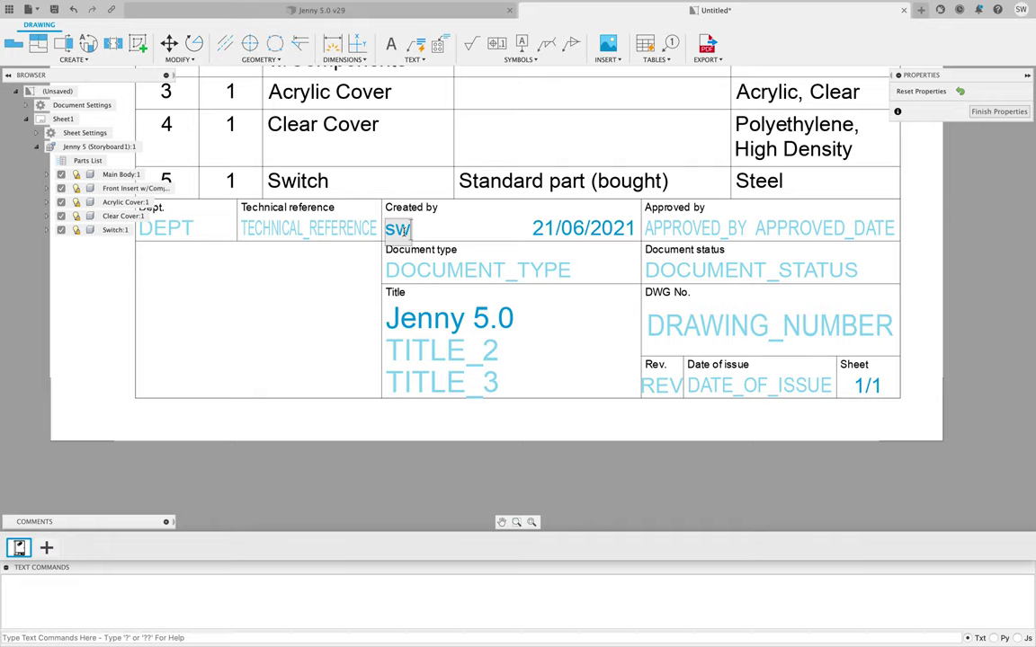
pyautogui.write('S')
pyautogui.doubleClick(404, 230)
pyautogui.write('SW')
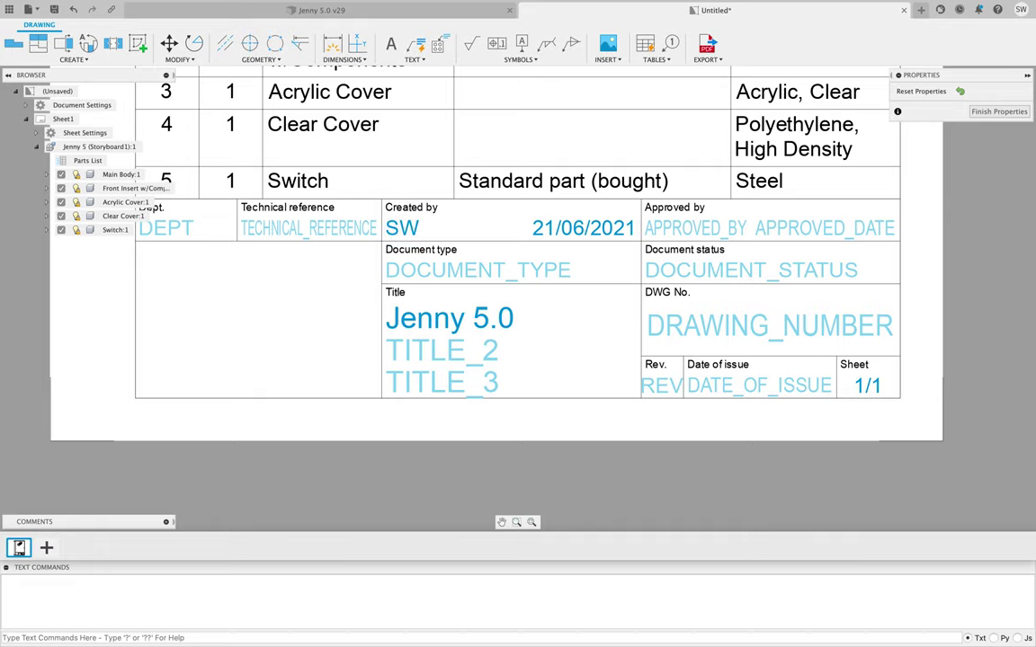
# Step: Clear the creation date from the title block's Created by cell
pyautogui.click(586, 233)
pyautogui.doubleClick(587, 233)
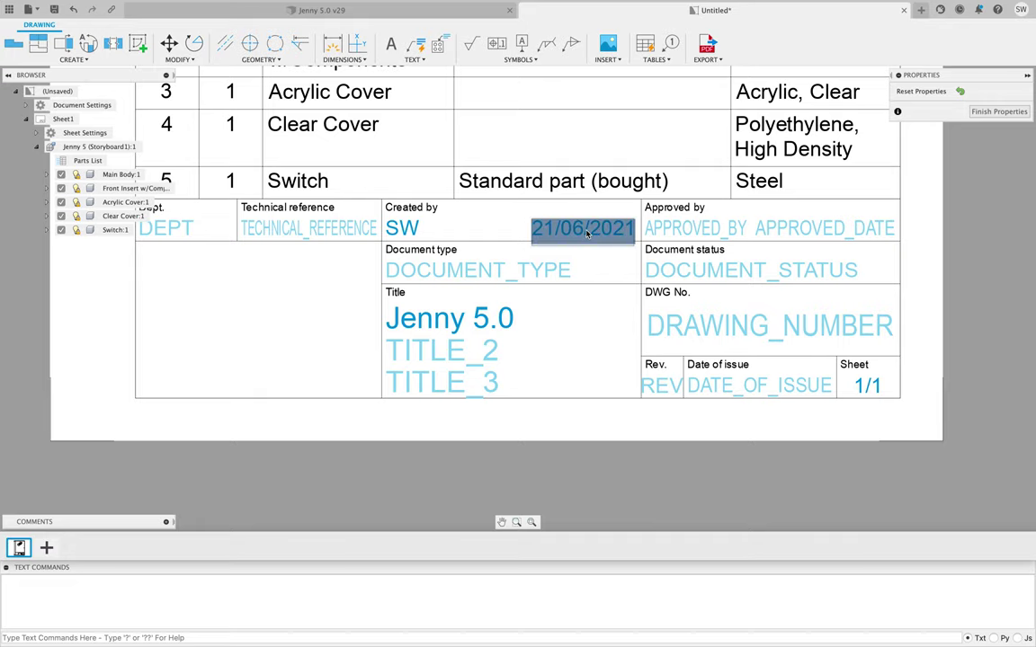
pyautogui.press('BackSpace')
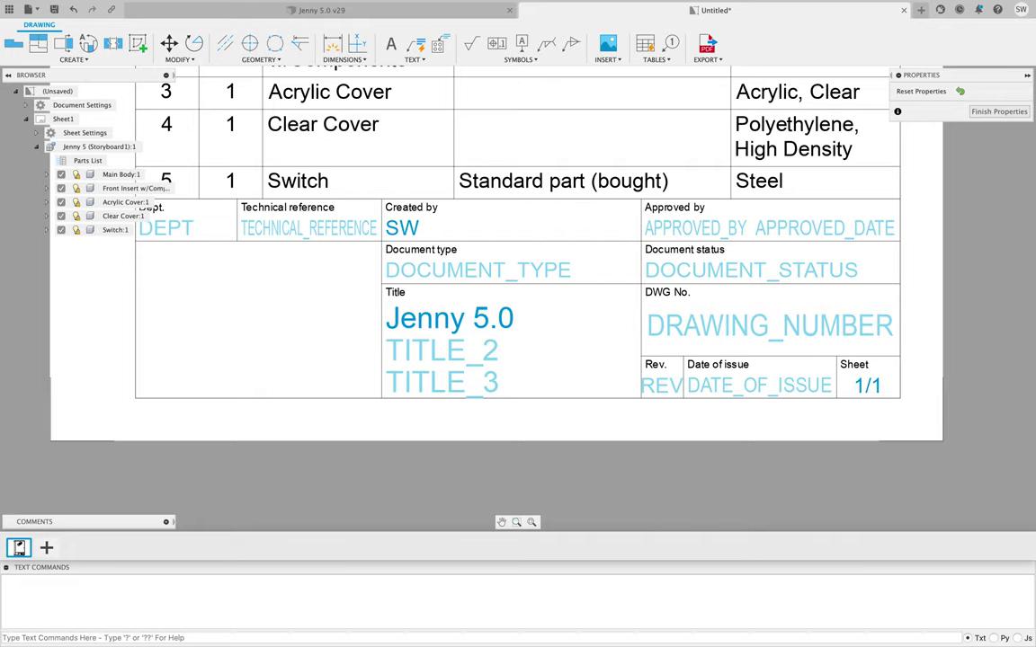
# Step: Change the title block's first title line to "Parts List"
pyautogui.click(474, 322)
pyautogui.doubleClick(473, 323)
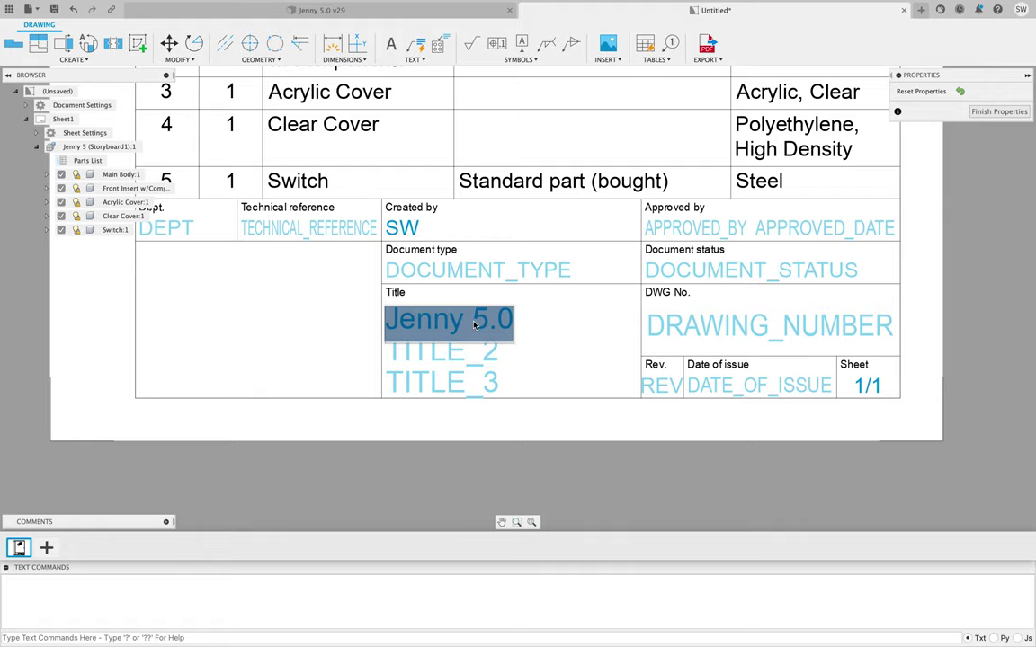
pyautogui.write('Parts')
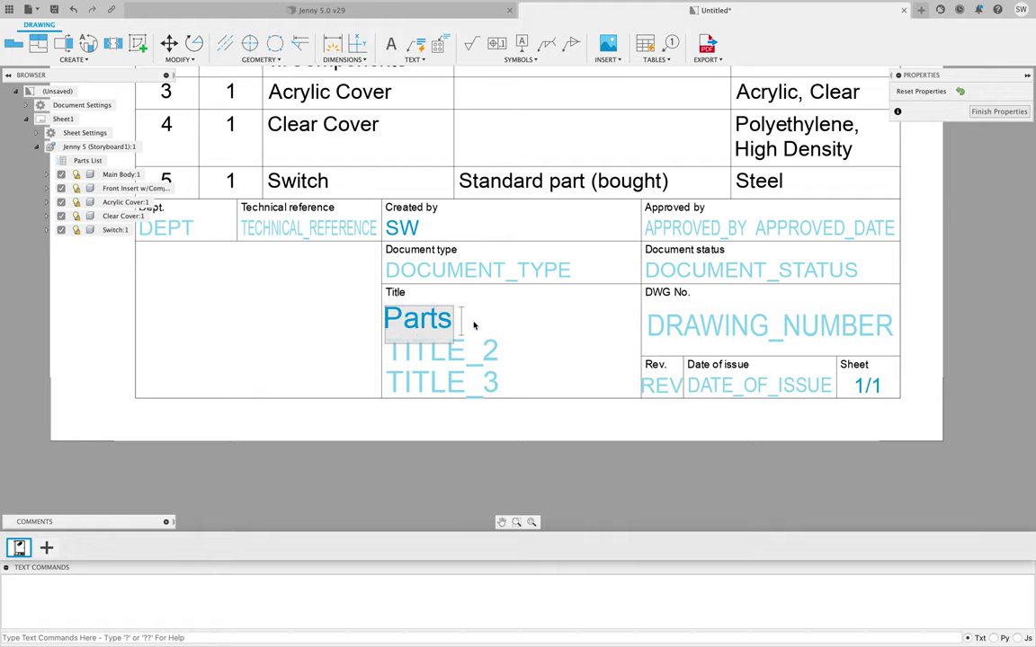
pyautogui.write(' liST\\')
pyautogui.press('BackSpace')
pyautogui.press('BackSpace')
pyautogui.press('BackSpace')
pyautogui.press('BackSpace')
pyautogui.press('BackSpace')
pyautogui.press('BackSpace')
pyautogui.write('List')
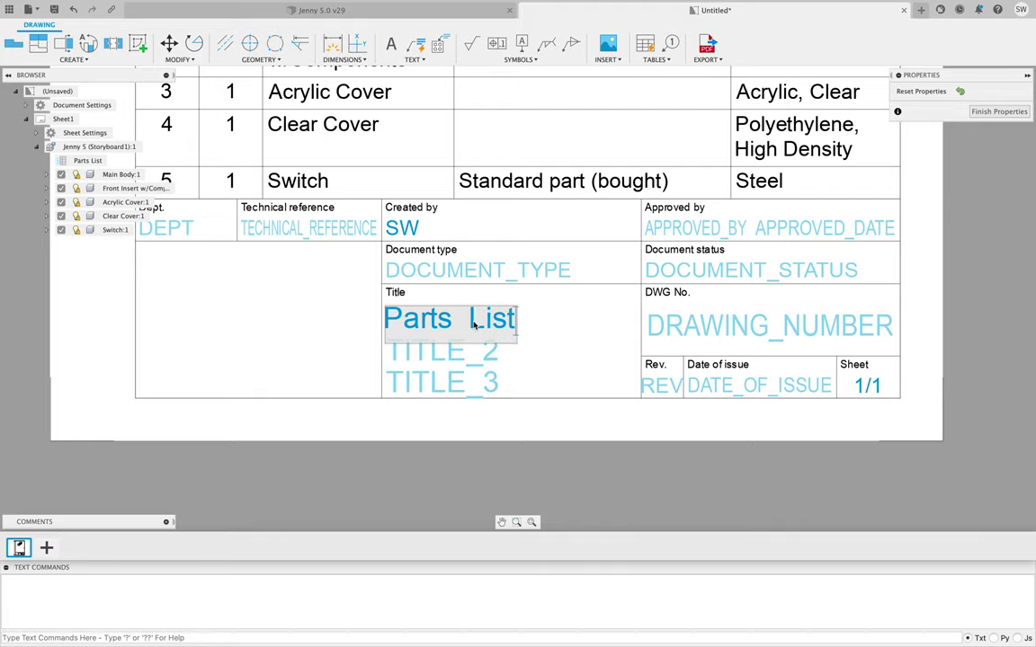
pyautogui.press('Escape')
# Step: Enter "Scale 1:2" as the title block's technical reference and finish editing the title block properties
pyautogui.doubleClick(285, 210)
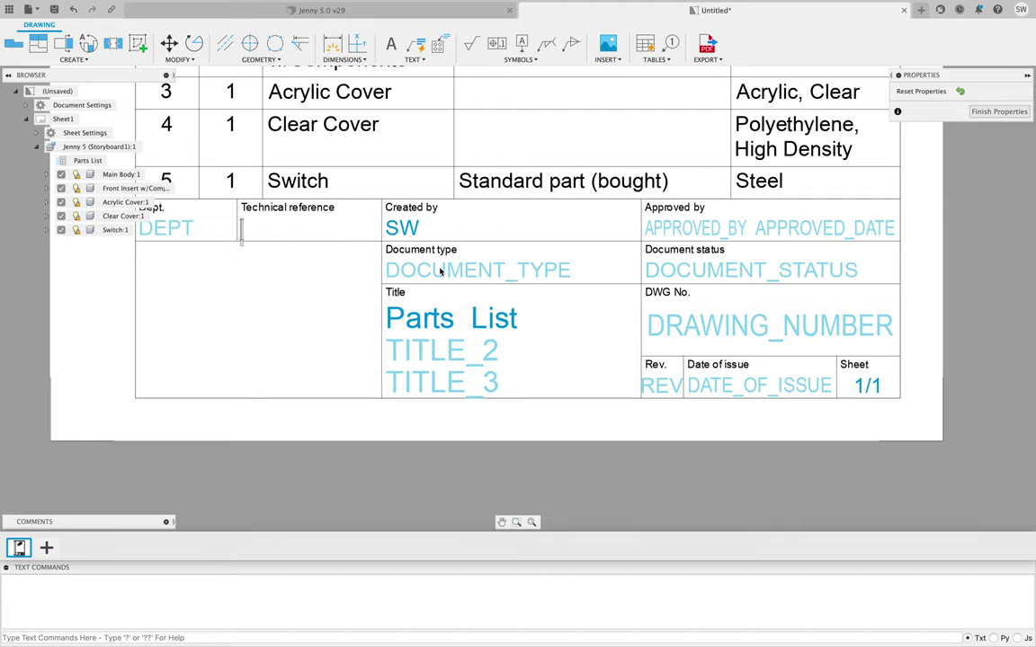
pyautogui.write('scale')
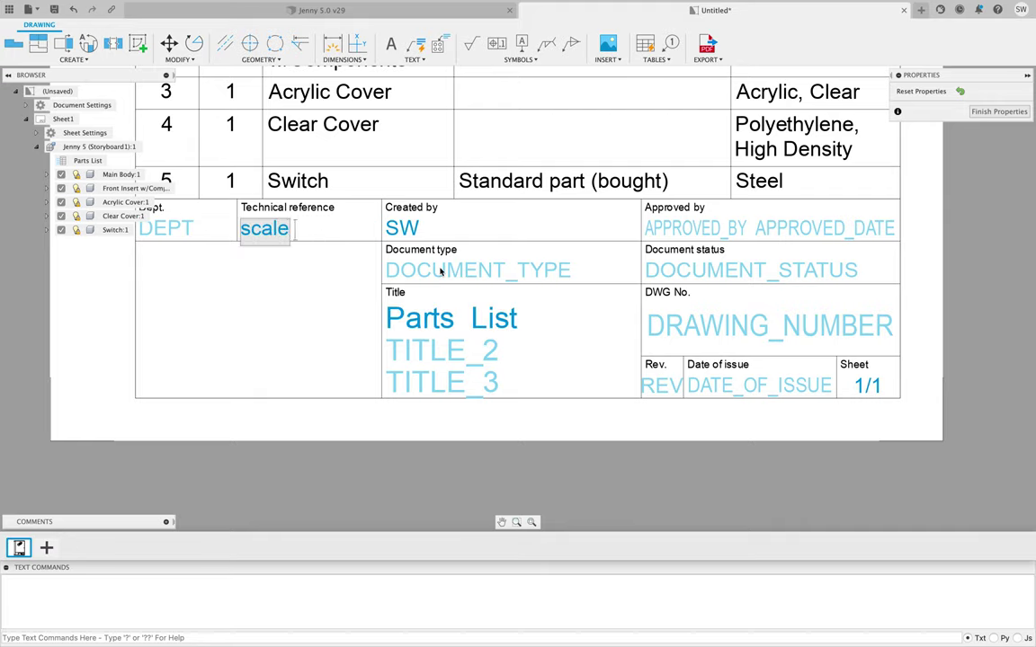
pyautogui.press('BackSpace')
pyautogui.press('BackSpace')
pyautogui.press('BackSpace')
pyautogui.press('BackSpace')
pyautogui.press('BackSpace')
pyautogui.write('Sca')
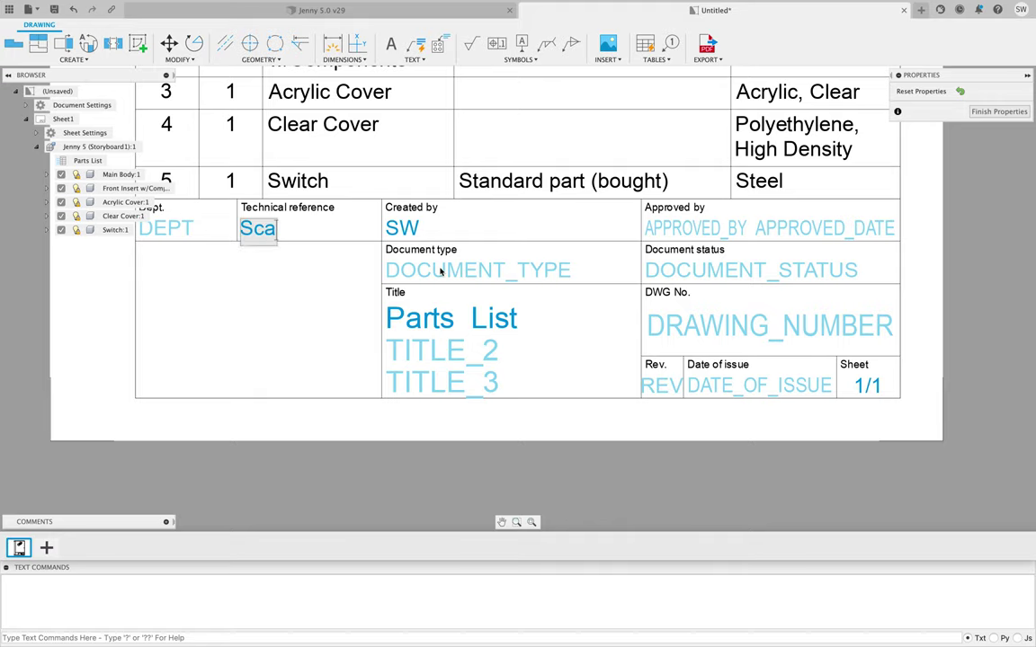
pyautogui.write('le 1:2')
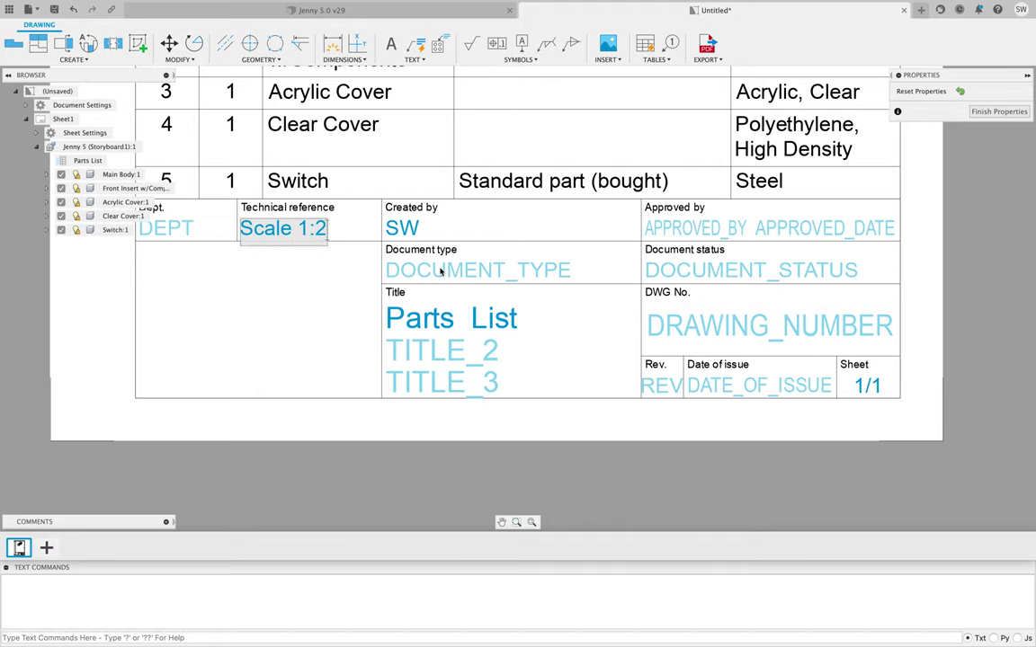
pyautogui.press('Return')
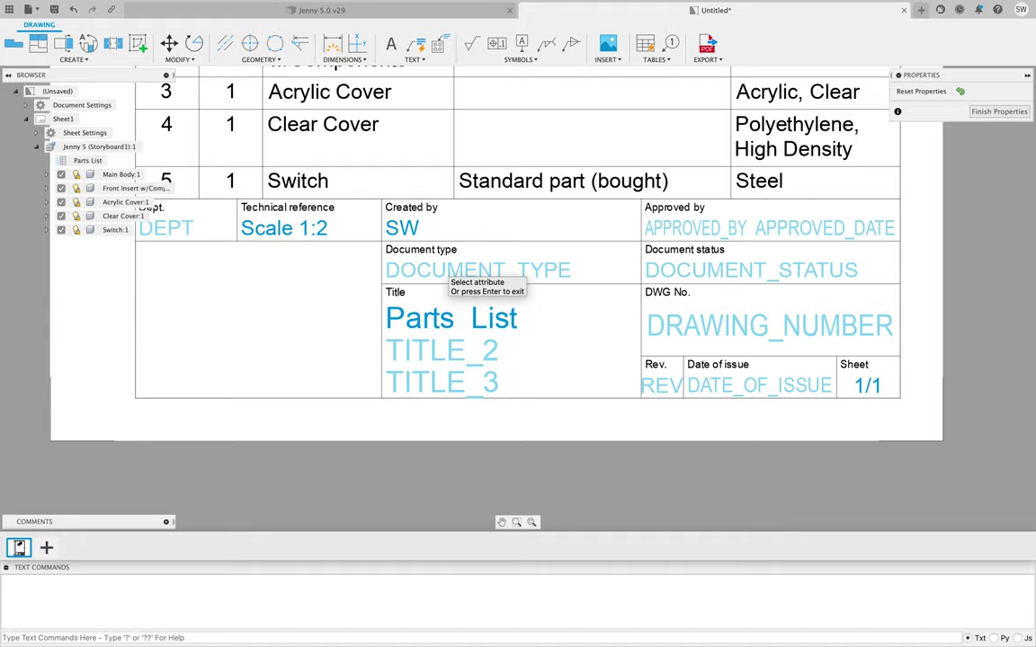
pyautogui.click(998, 112)
pyautogui.scroll(-3, 827, 186)
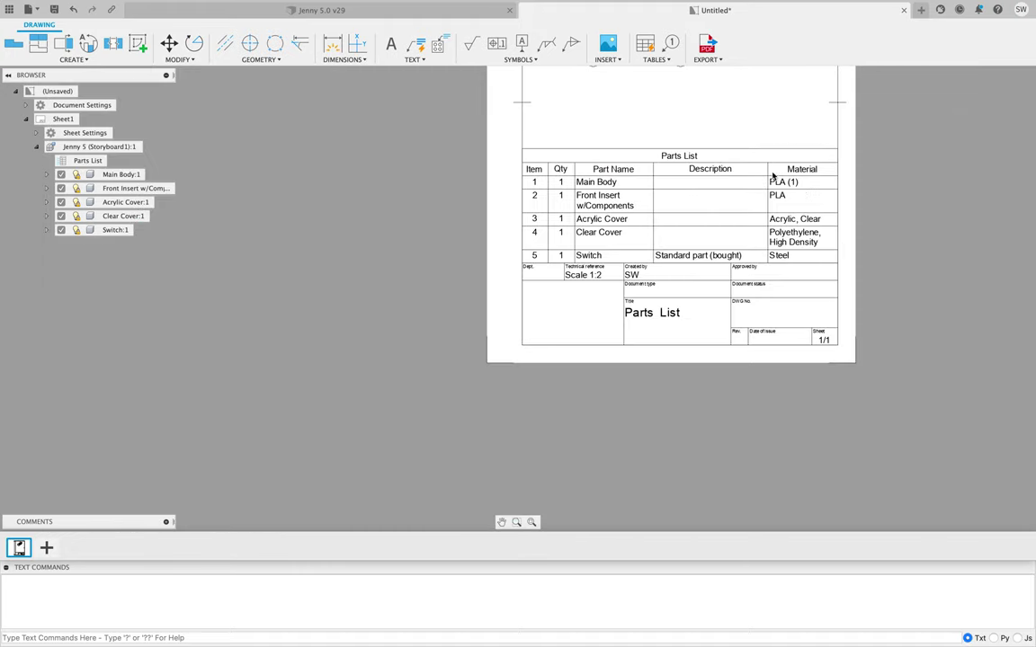
pyautogui.scroll(-1, 746, 180)
pyautogui.moveTo(740, 178); pyautogui.dragTo(537, 343, button='middle')
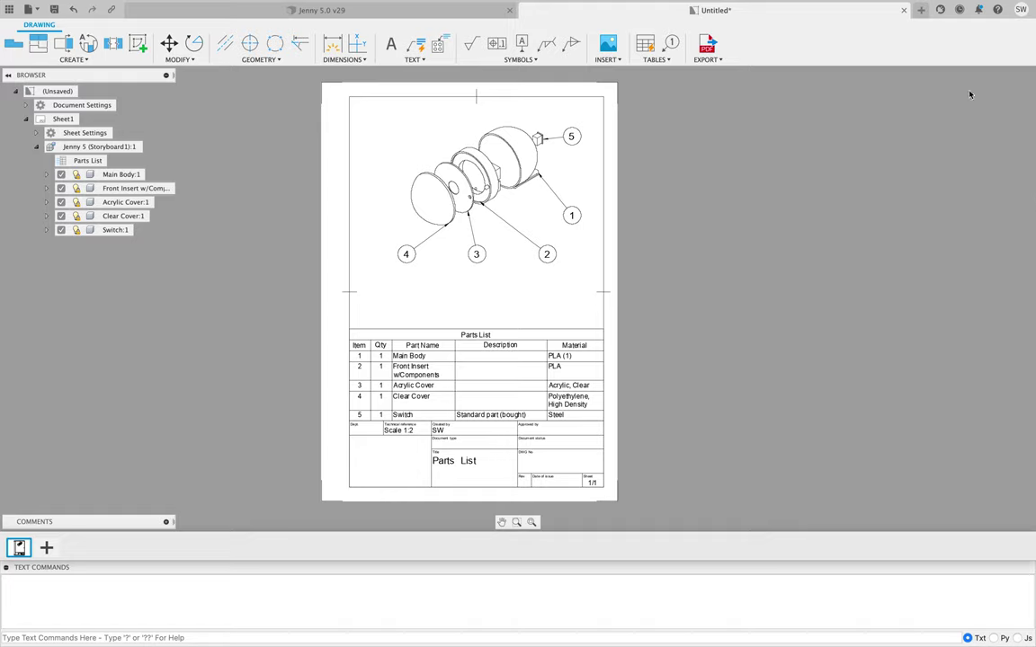
# Step: Export all sheets of the drawing as a PDF named "Jenny" in the Downloads folder
pyautogui.click(707, 44)
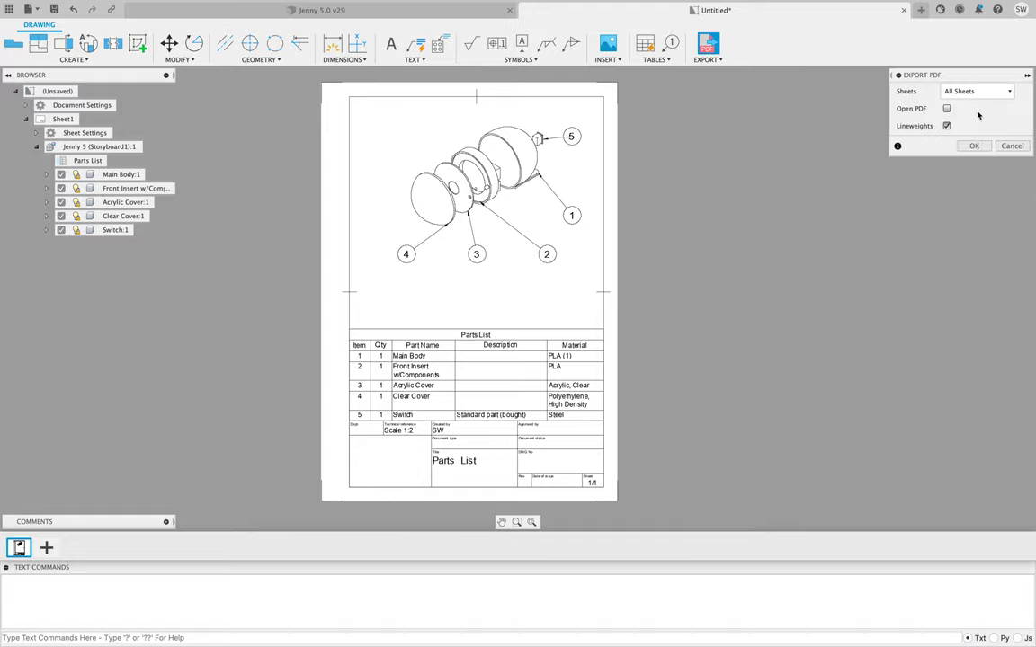
pyautogui.click(946, 109)
pyautogui.click(945, 109)
pyautogui.click(973, 147)
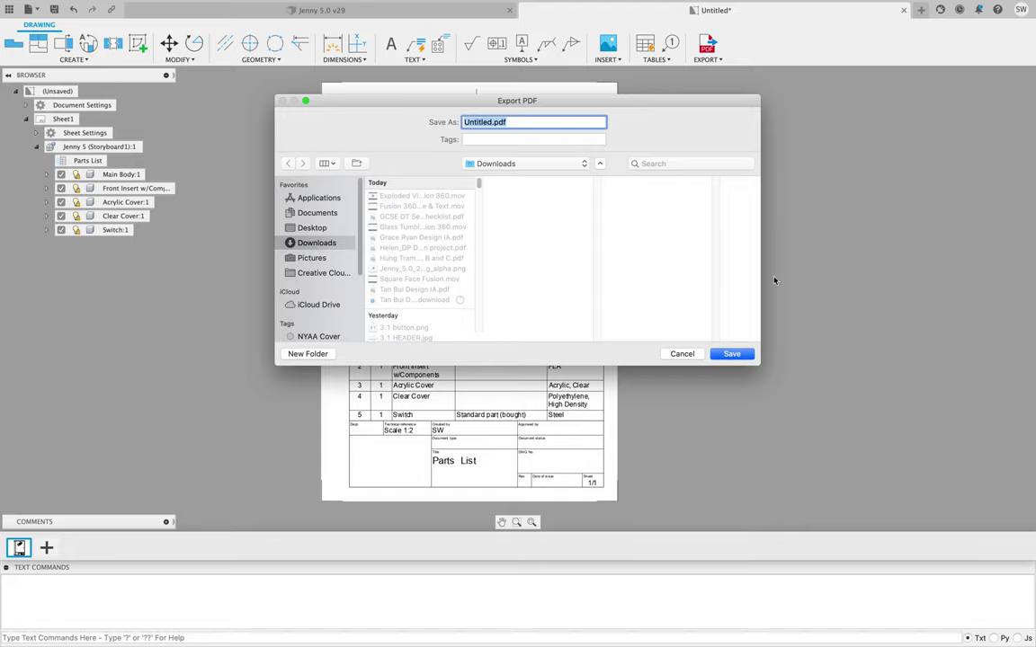
pyautogui.write('Jenny')
pyautogui.press('Return')
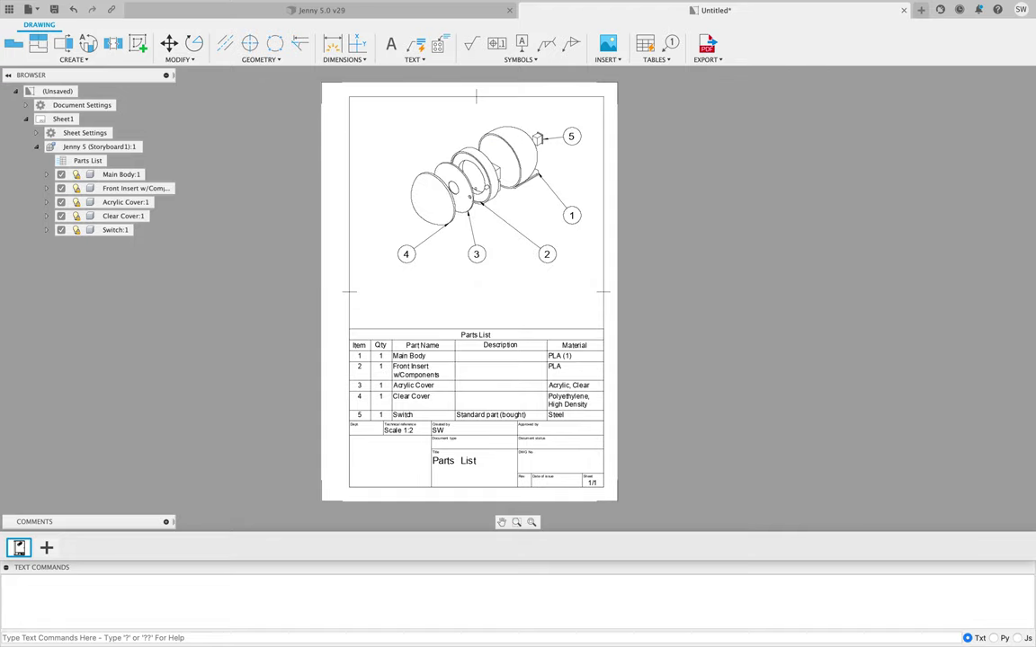